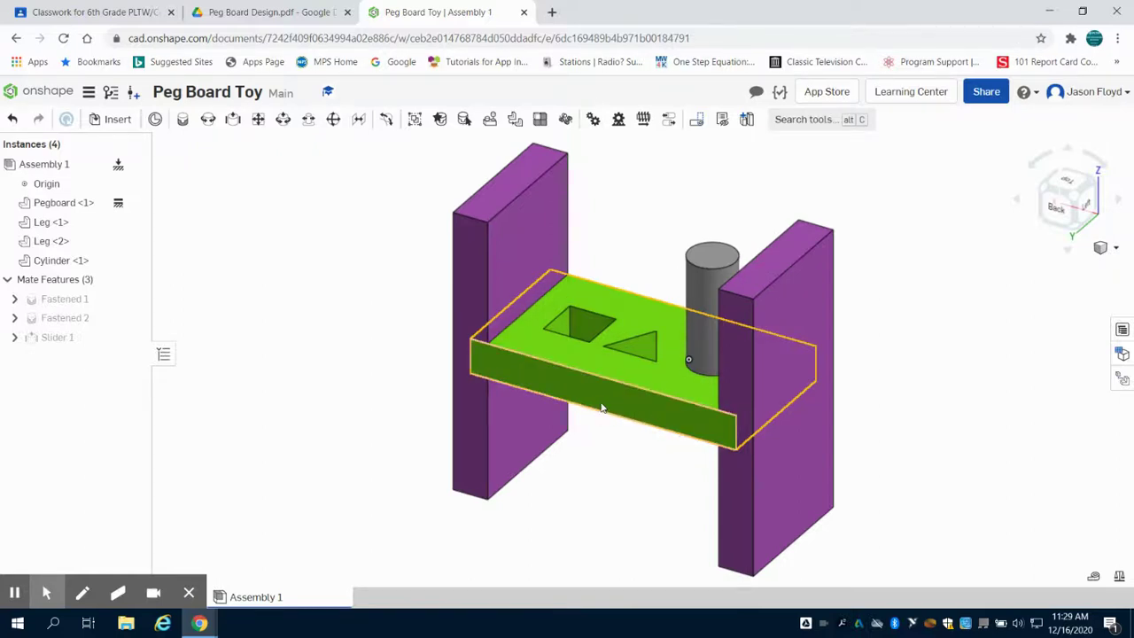
# Step: Drag the pegboard slightly along its Slider 1 mate between the two purple legs
pyautogui.moveTo(584, 399); pyautogui.dragTo(418, 286)
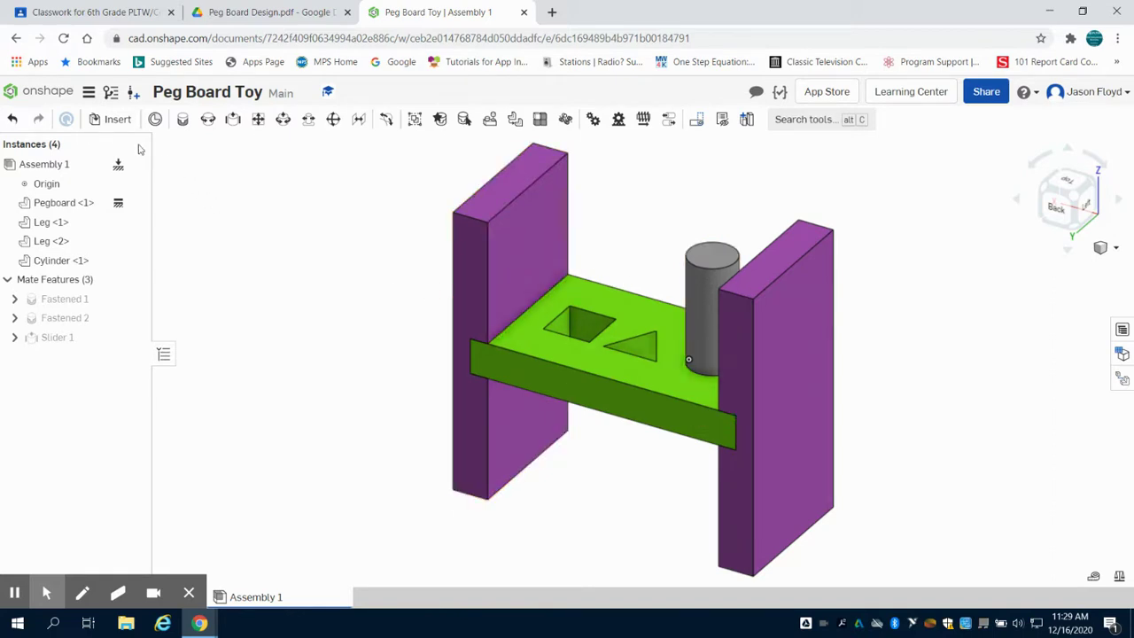
# Step: Insert a Triangle peg from Part Studio 1 below the pegboard
pyautogui.click(117, 121)
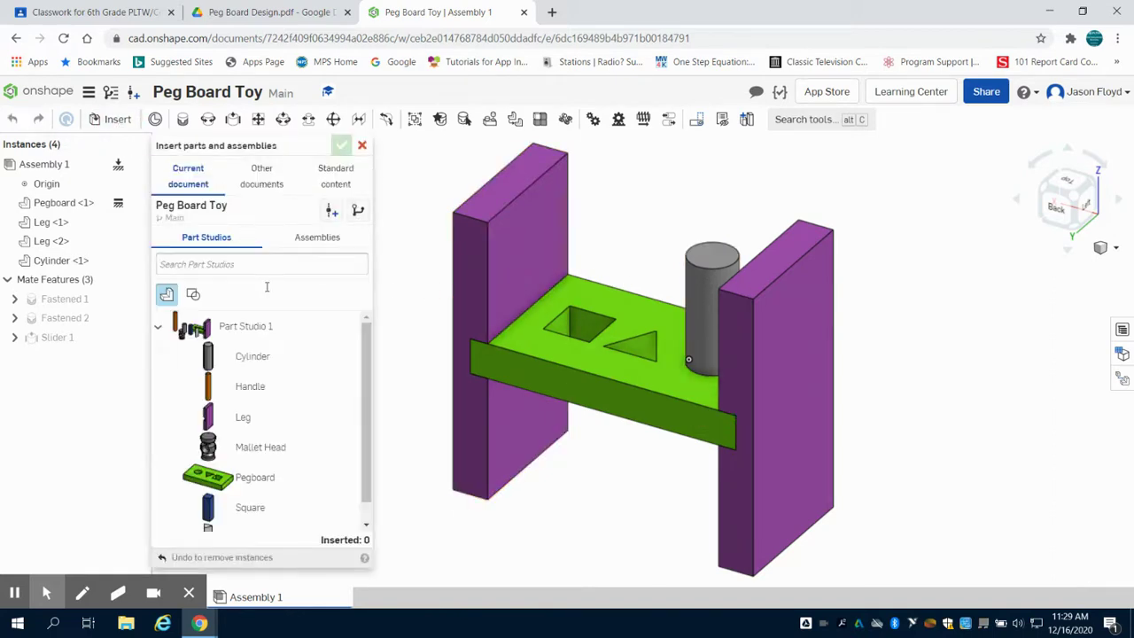
pyautogui.scroll(-1, 273, 418)
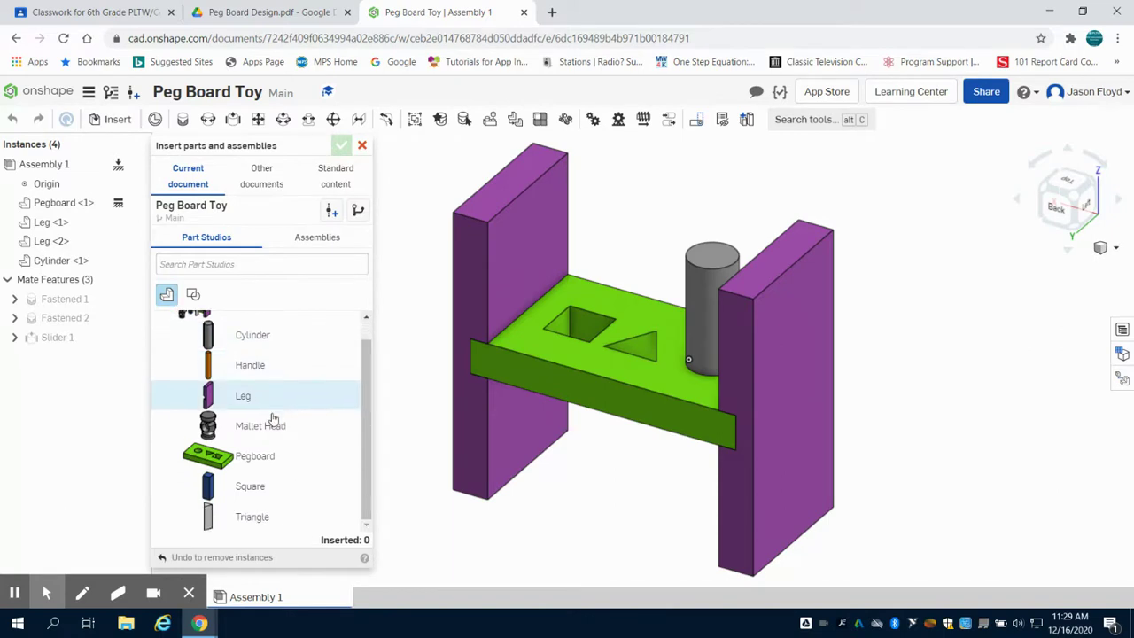
pyautogui.click(254, 517)
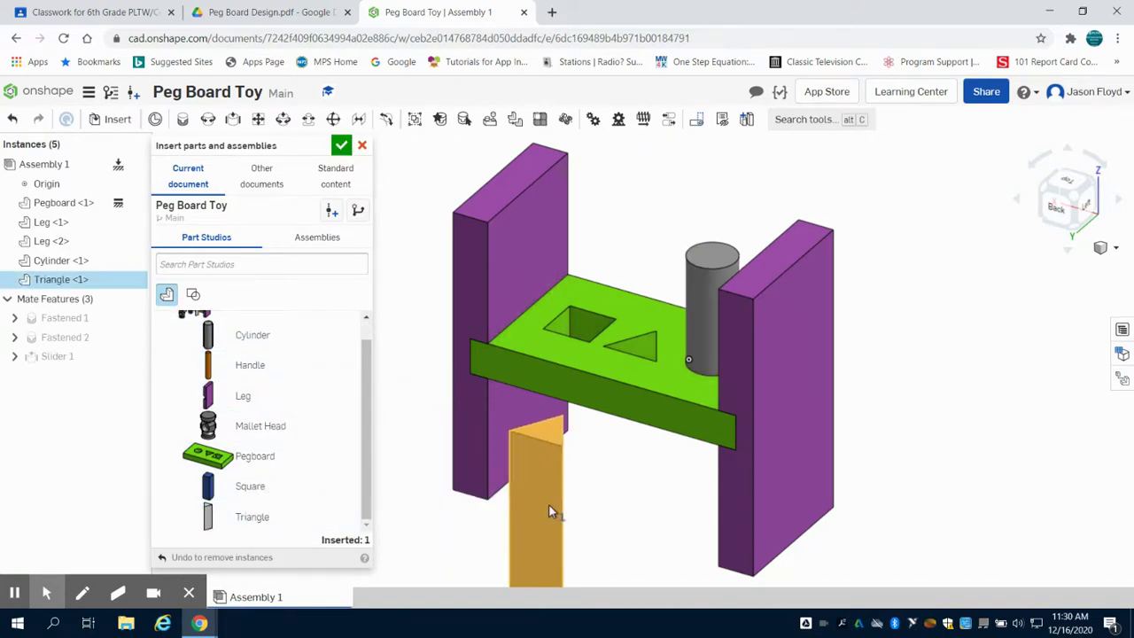
pyautogui.click(548, 504)
pyautogui.click(342, 146)
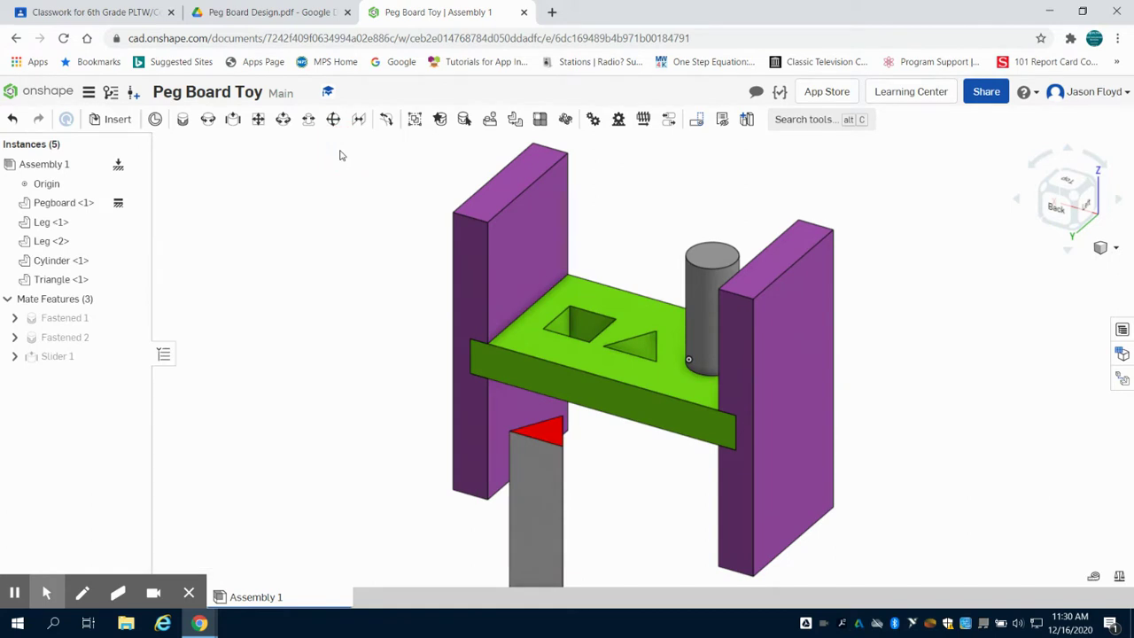
# Step: Mate the triangular hole's connector to the Triangle's connector as Slider 2
pyautogui.click(233, 120)
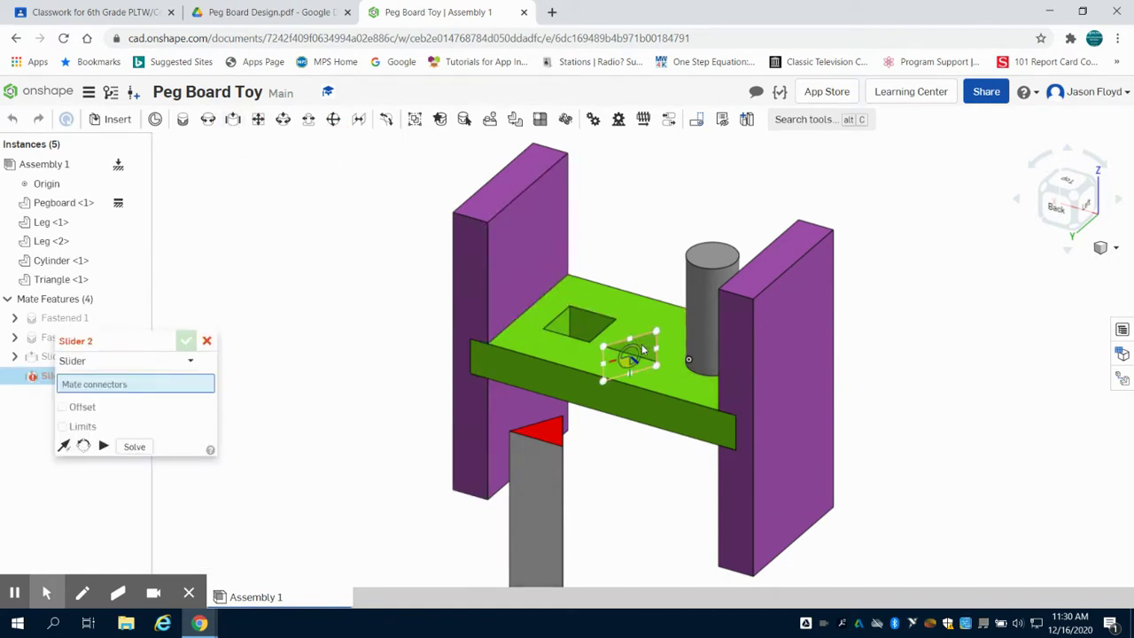
pyautogui.scroll(5, 631, 350)
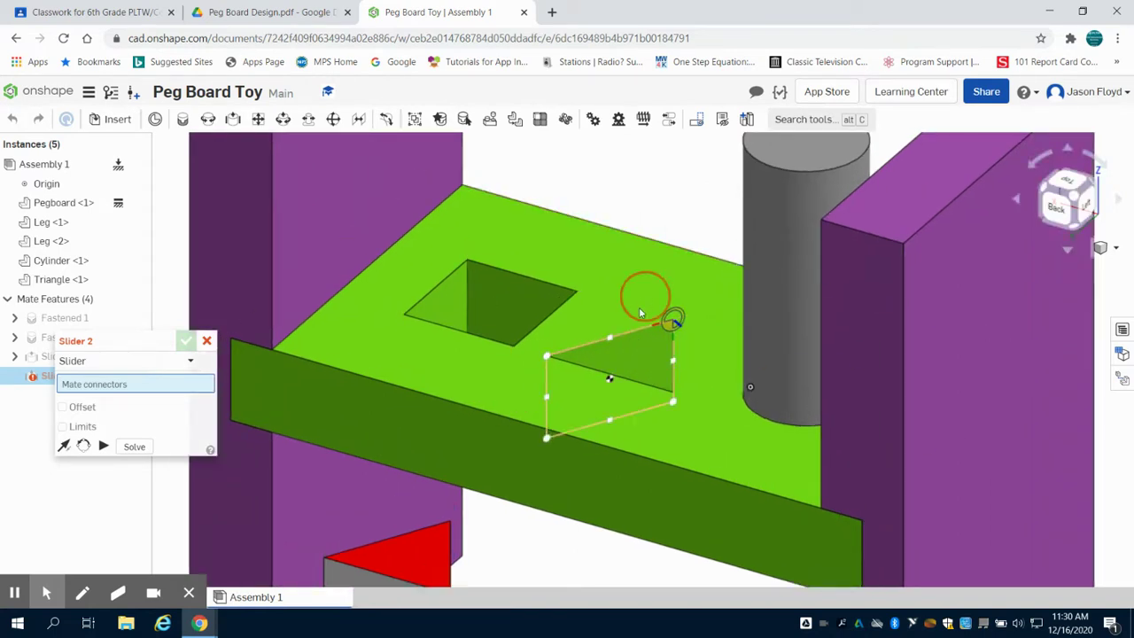
pyautogui.moveTo(639, 306); pyautogui.dragTo(623, 365, button='right')
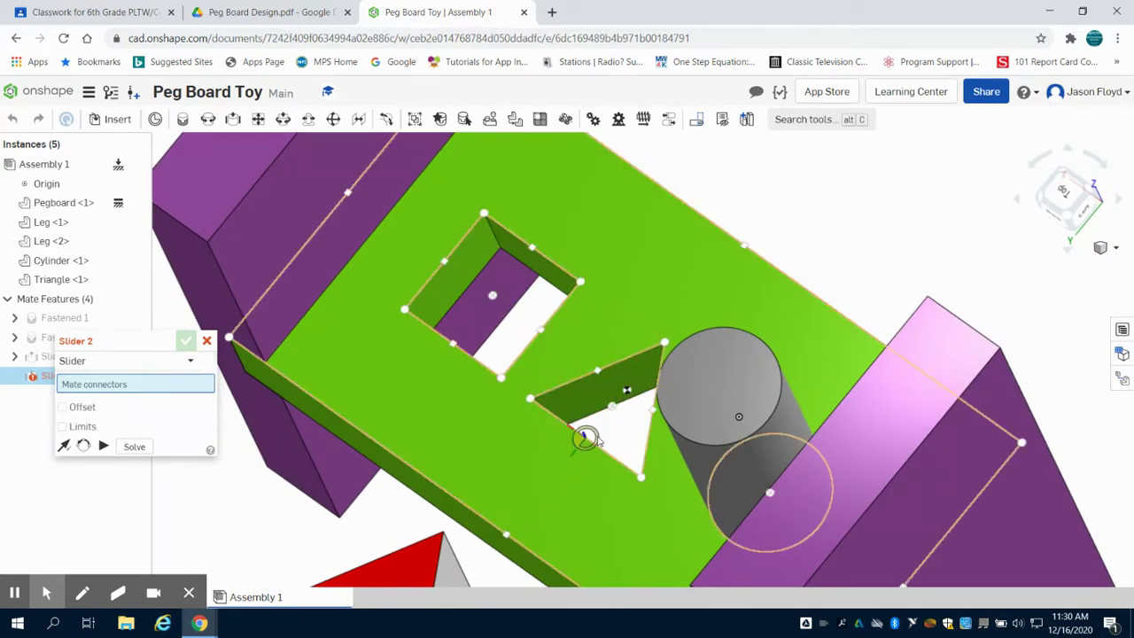
pyautogui.click(609, 418)
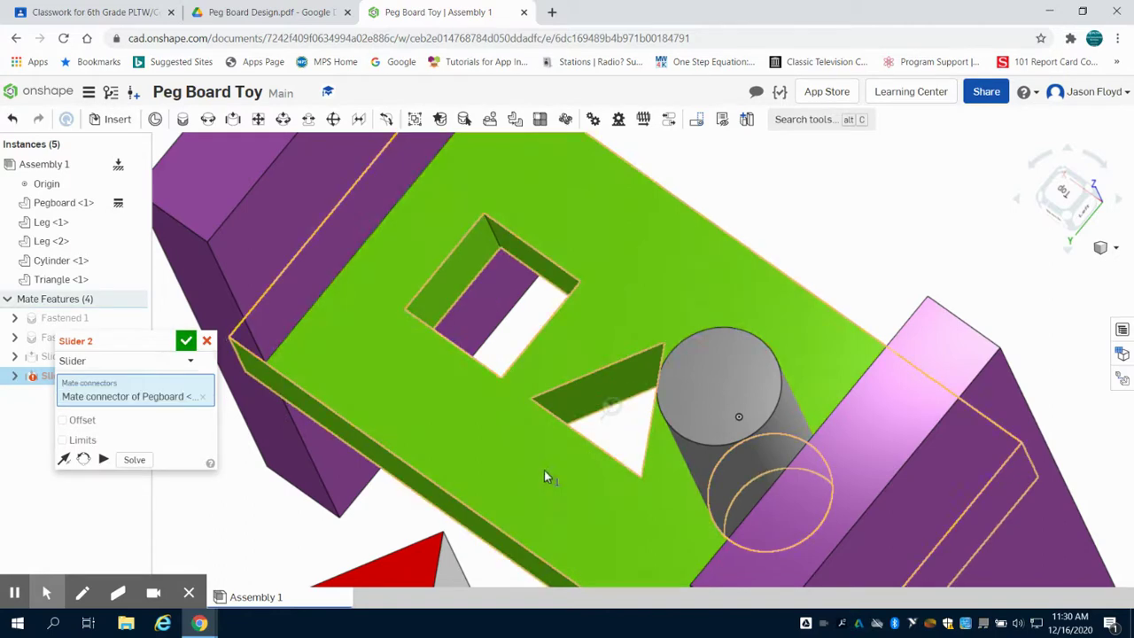
pyautogui.scroll(-5, 540, 462)
pyautogui.scroll(-3, 505, 488)
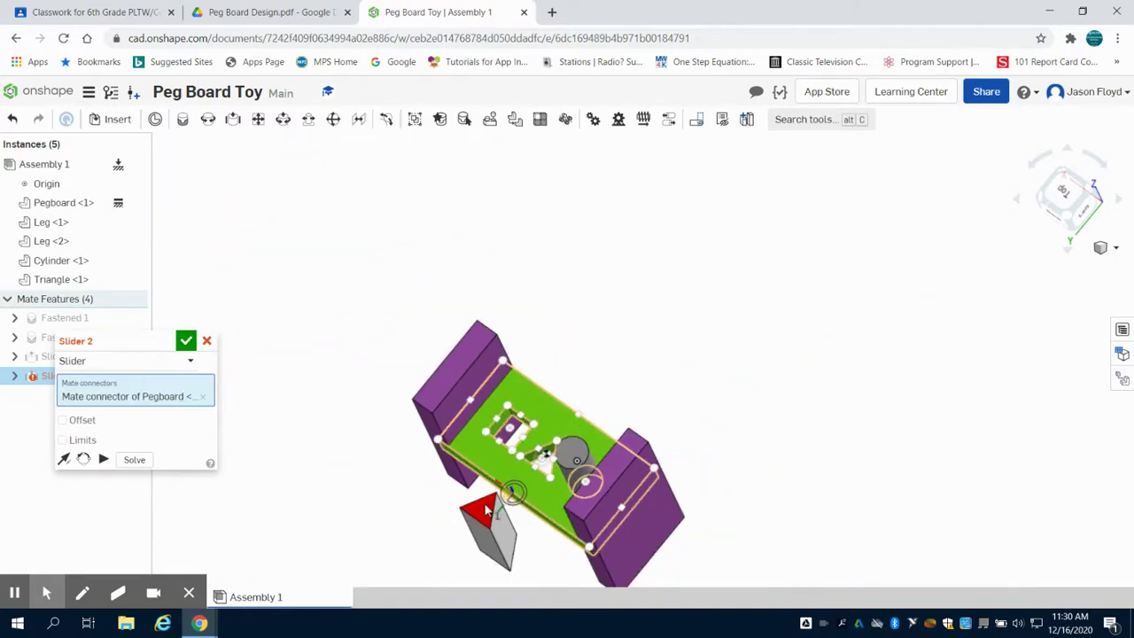
pyautogui.scroll(5, 485, 512)
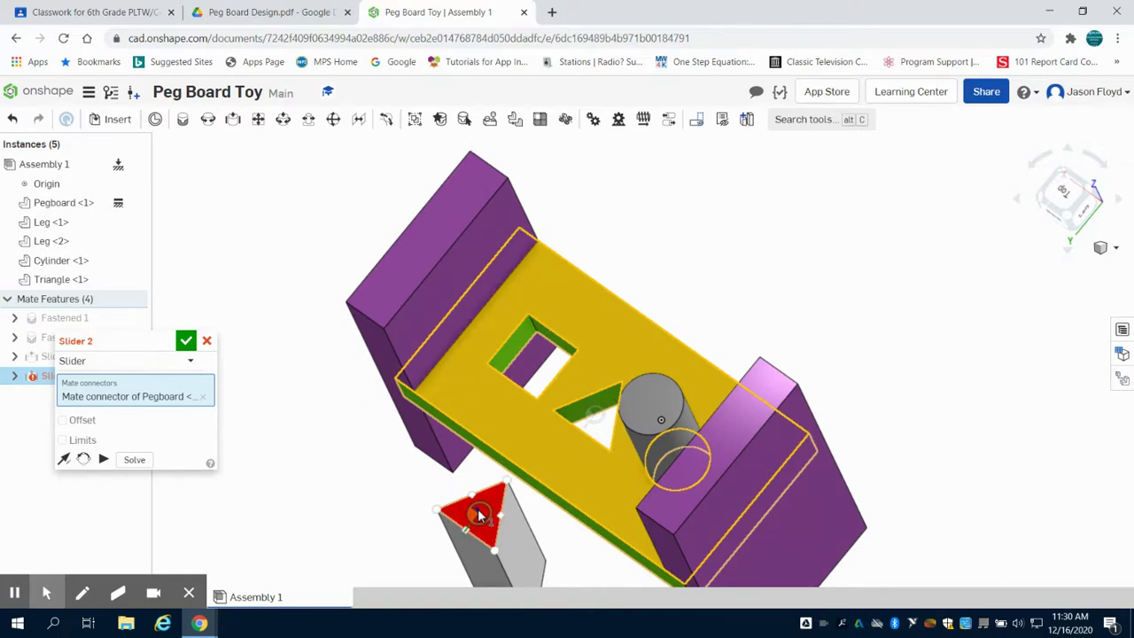
pyautogui.click(479, 515)
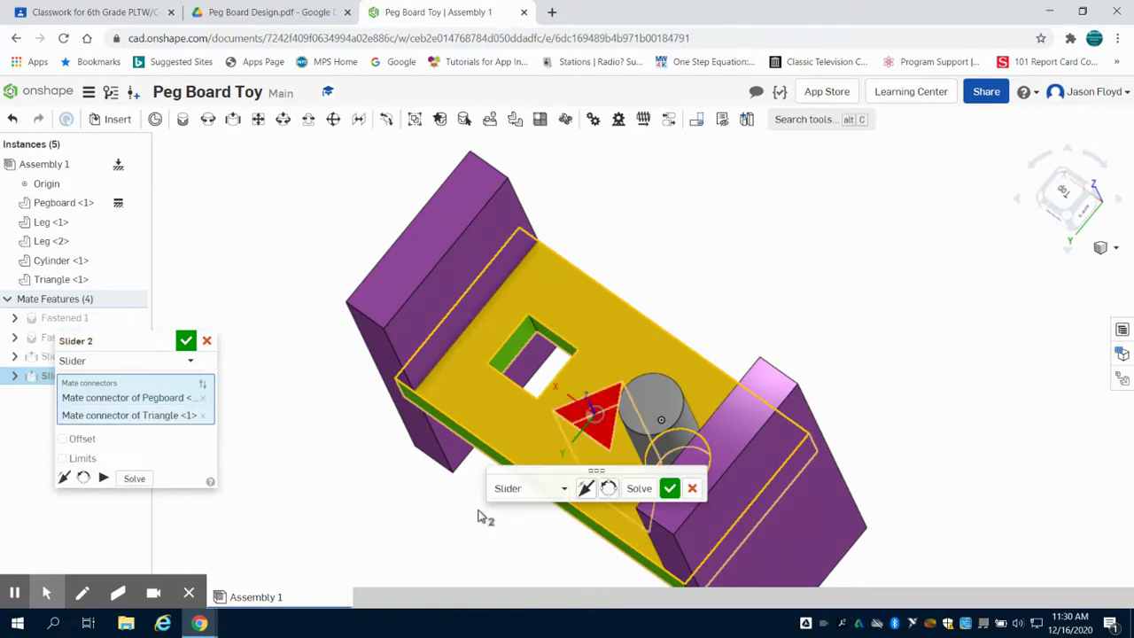
pyautogui.click(678, 490)
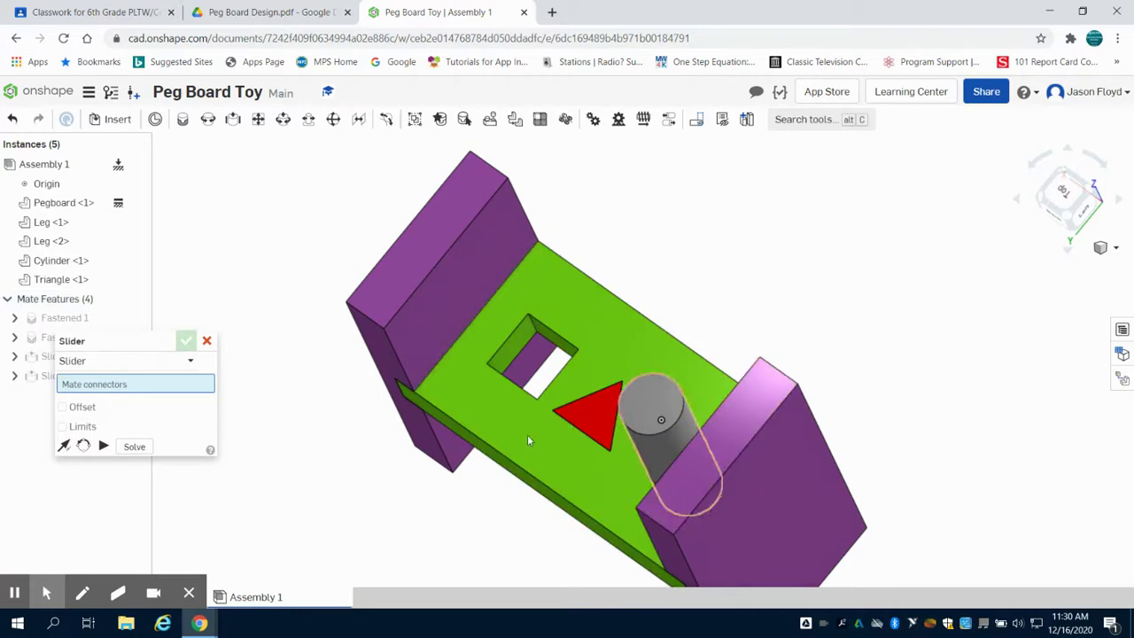
pyautogui.click(208, 342)
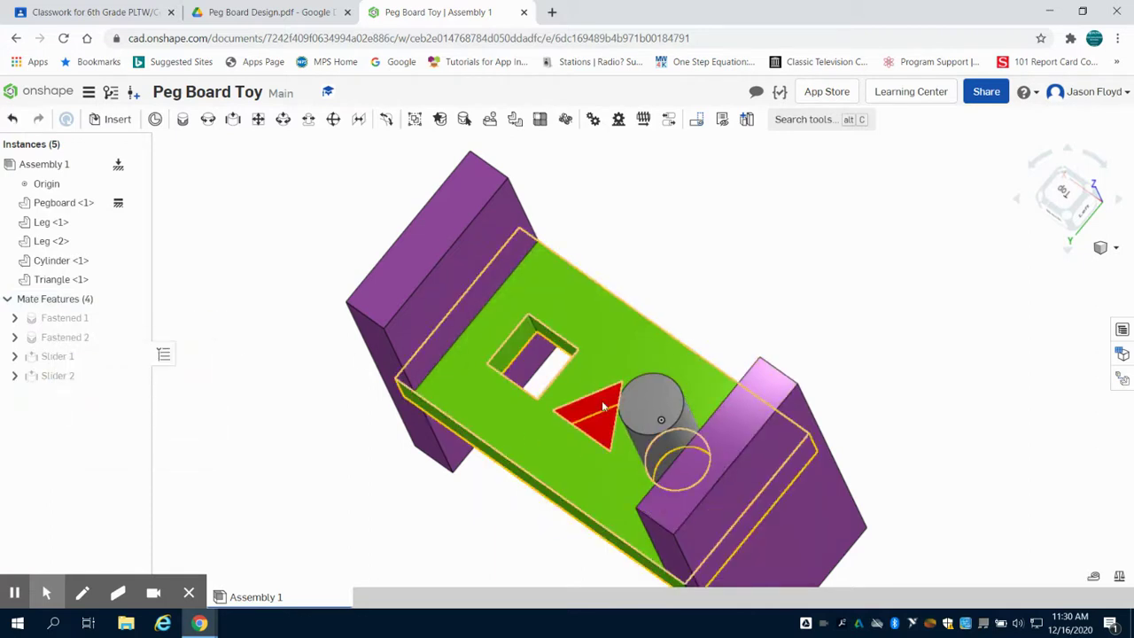
# Step: Slide the triangle peg up and back along its slider, then return to isometric view
pyautogui.click(575, 346)
pyautogui.moveTo(567, 324); pyautogui.dragTo(562, 225)
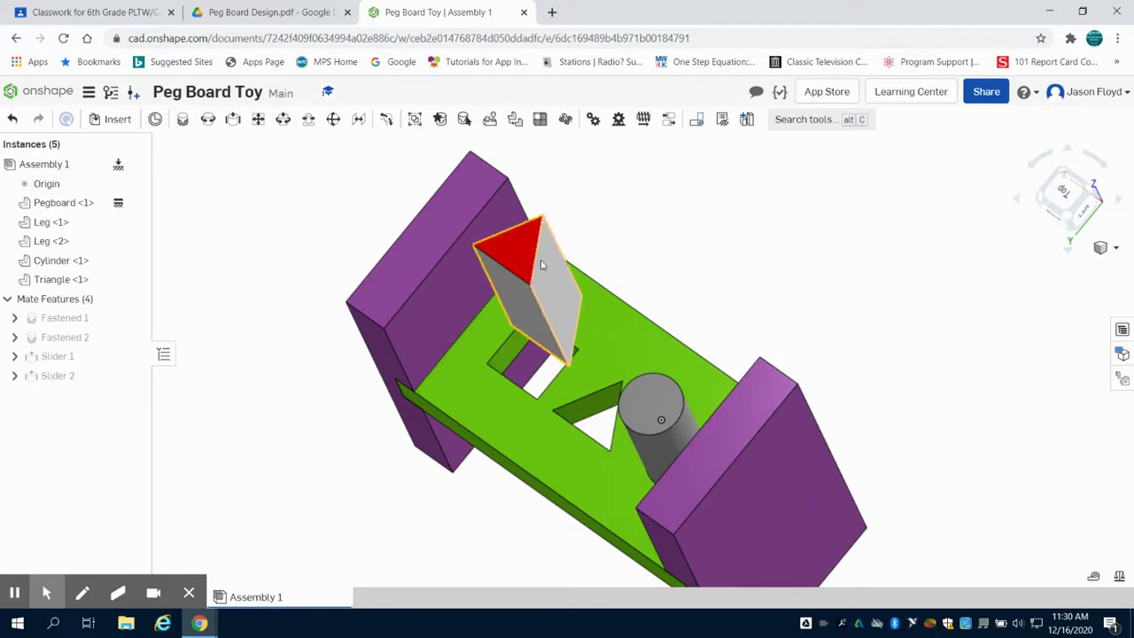
pyautogui.moveTo(542, 270); pyautogui.dragTo(631, 460)
pyautogui.click(1062, 217)
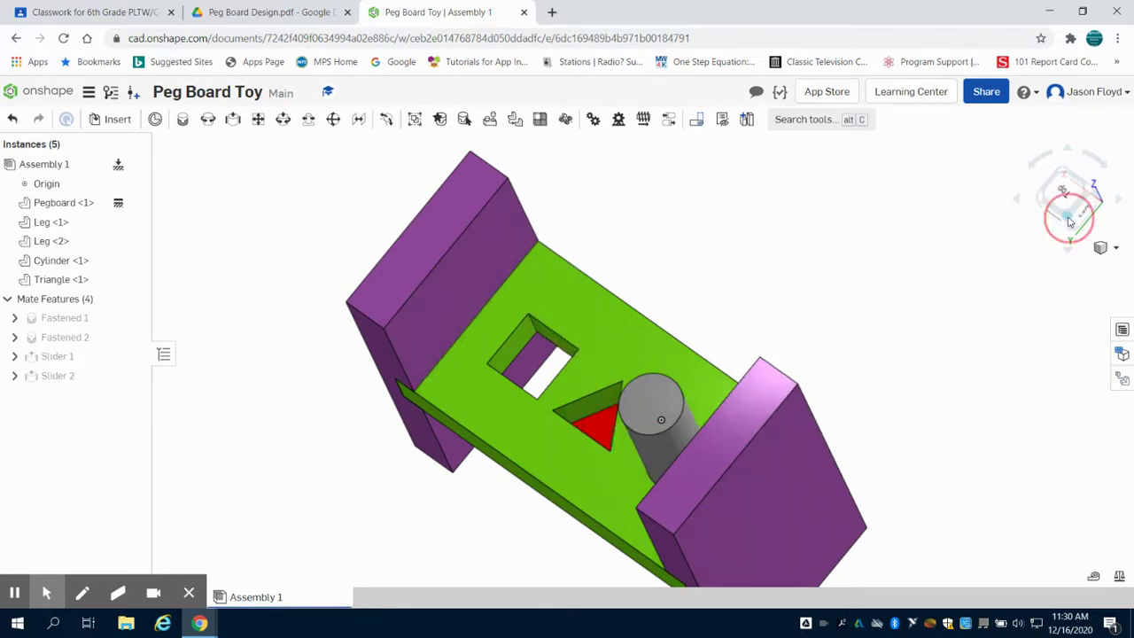
# Step: Raise the triangular peg through its hole so it stands above the pegboard
pyautogui.click(643, 447)
pyautogui.moveTo(644, 448); pyautogui.dragTo(658, 283)
pyautogui.click(644, 297)
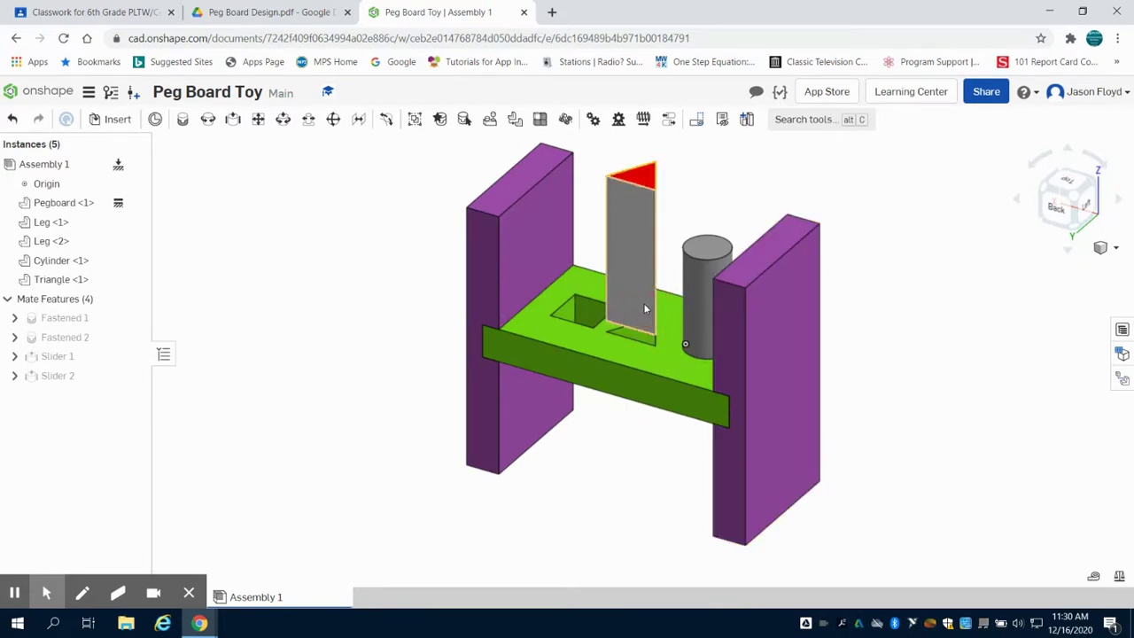
pyautogui.moveTo(642, 284); pyautogui.dragTo(639, 340)
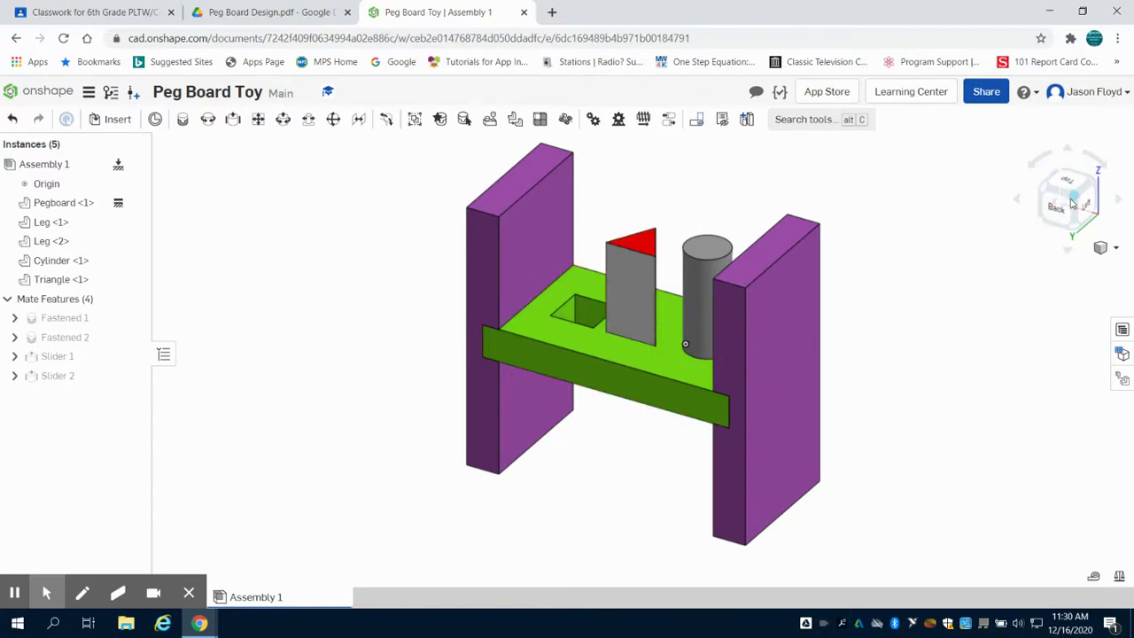
pyautogui.moveTo(1073, 197); pyautogui.dragTo(1031, 203)
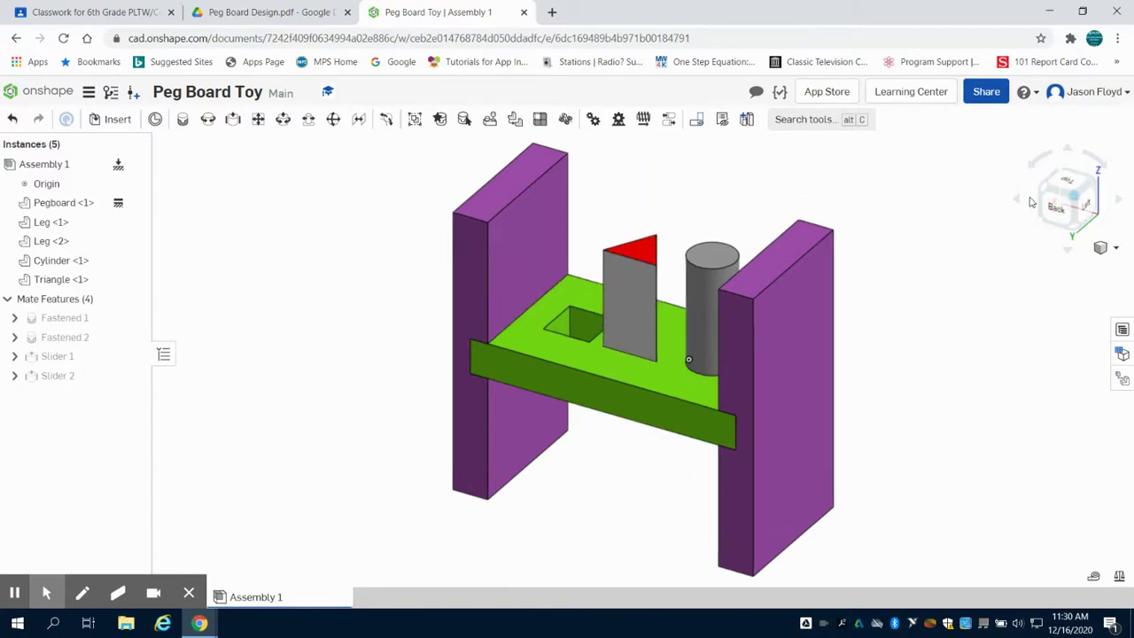
pyautogui.click(116, 119)
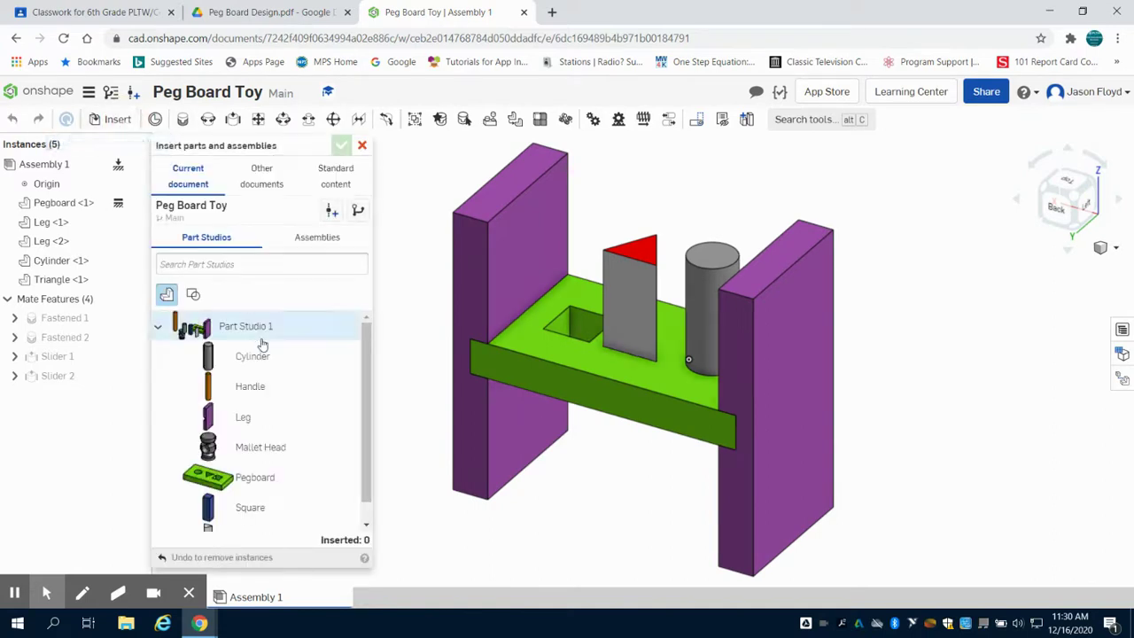
# Step: Insert a Square peg from Part Studio 1 beside the left leg
pyautogui.scroll(-1, 239, 332)
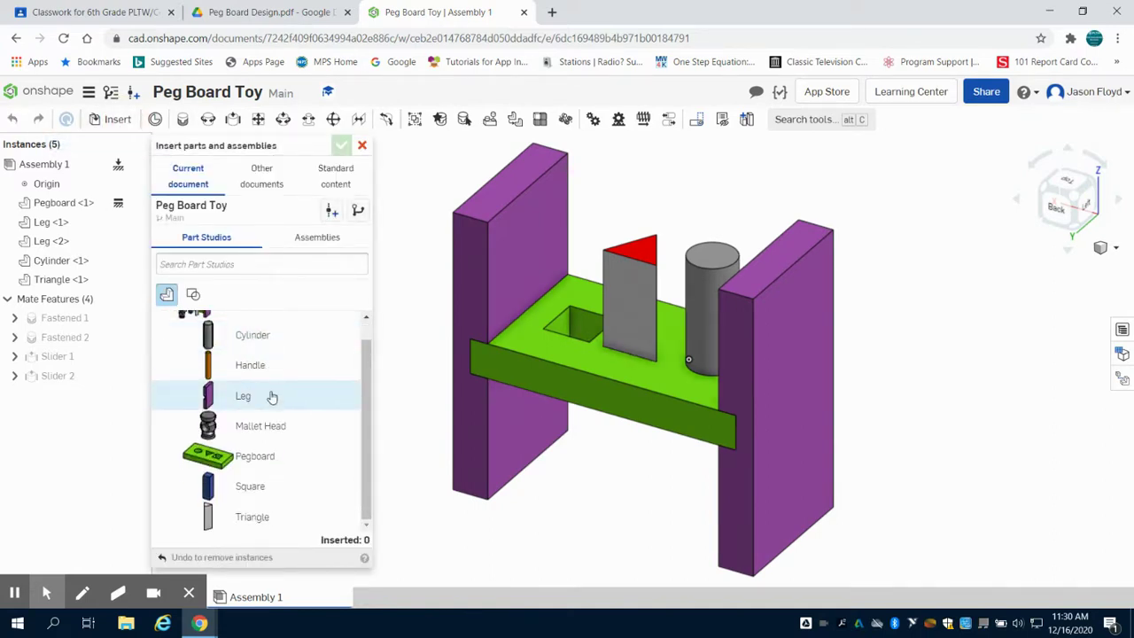
pyautogui.click(284, 483)
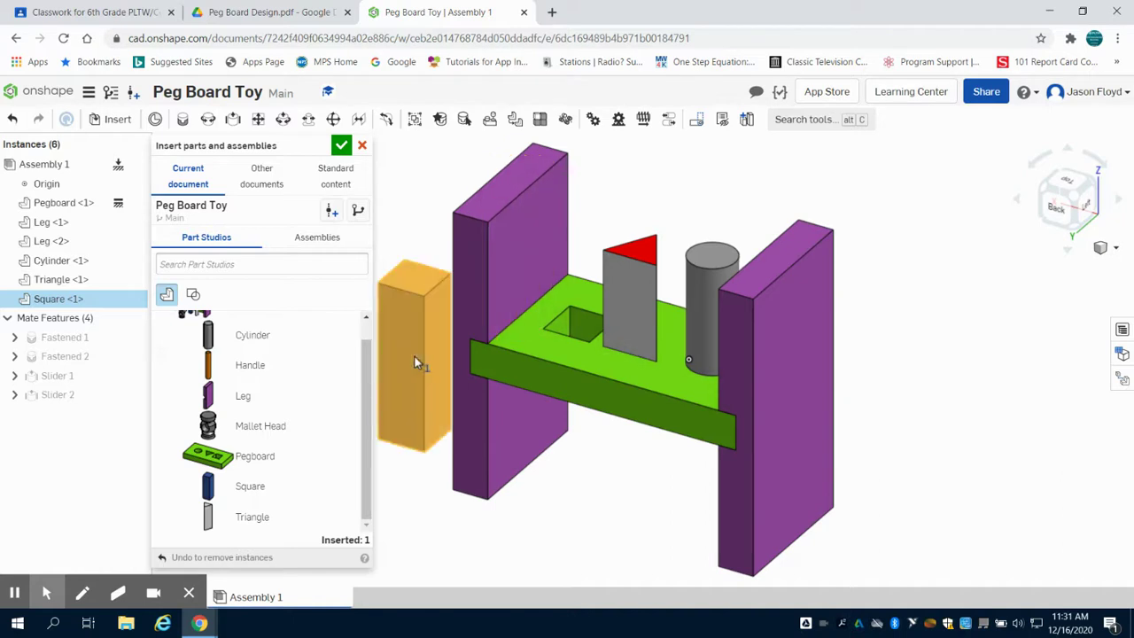
pyautogui.click(415, 356)
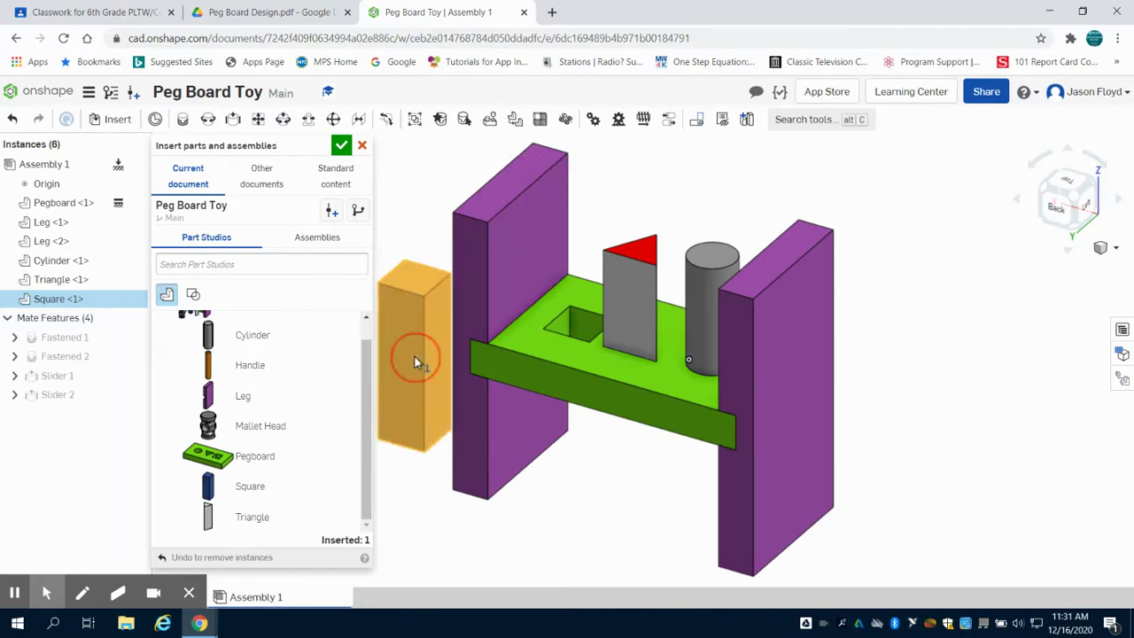
pyautogui.click(343, 147)
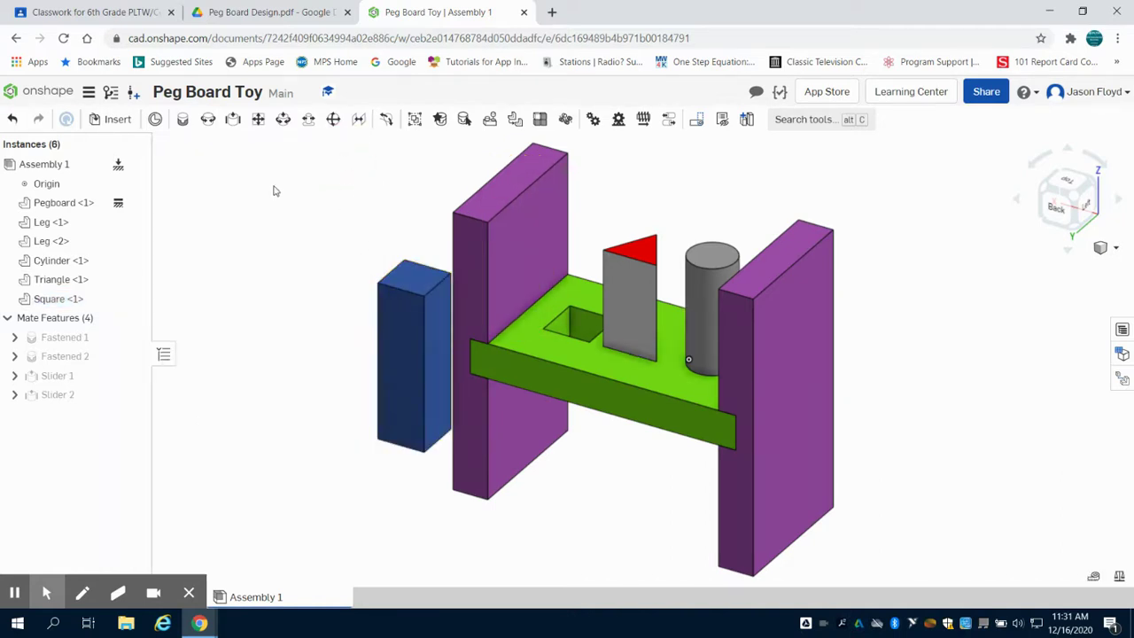
# Step: Mate the Square peg's top-face connector to the square hole's connector as Slider 3
pyautogui.click(231, 120)
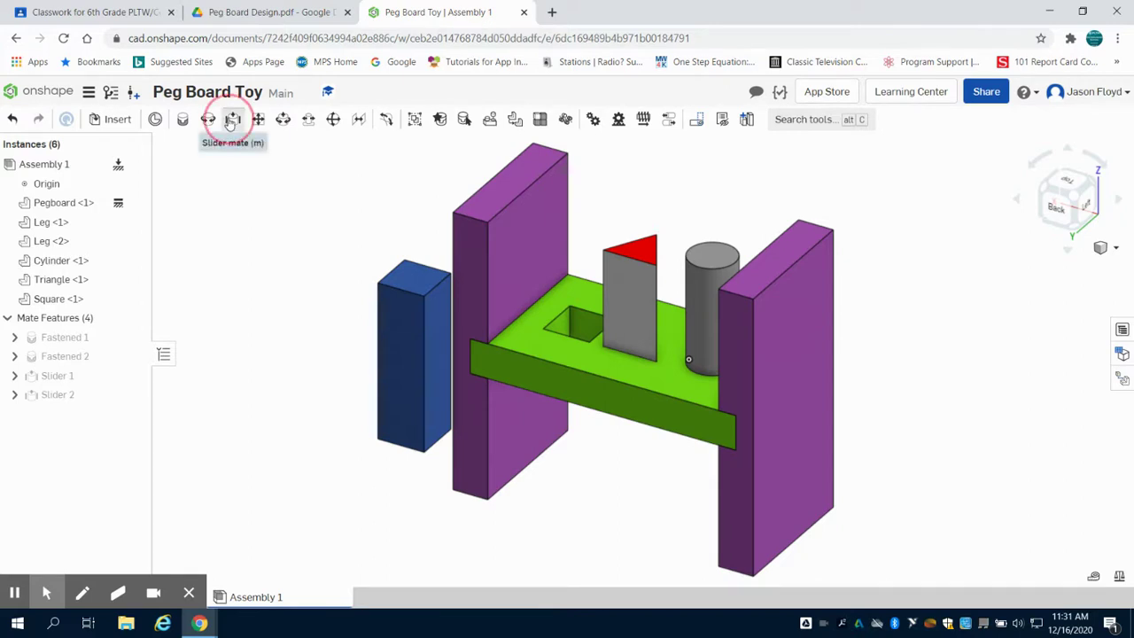
pyautogui.click(413, 279)
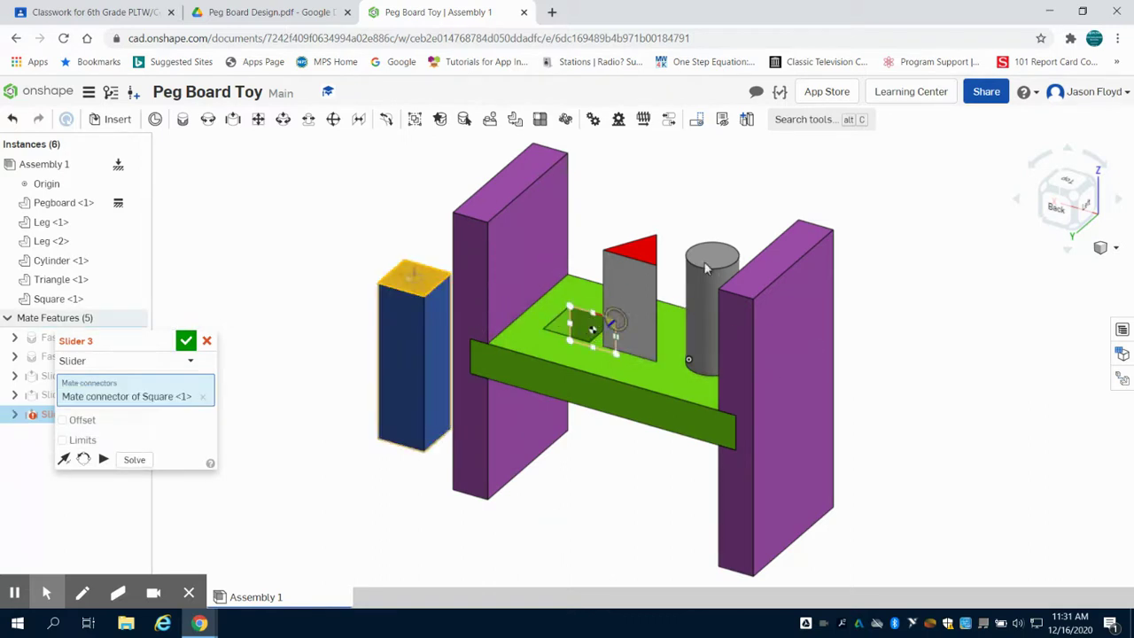
pyautogui.moveTo(726, 196); pyautogui.dragTo(625, 272, button='right')
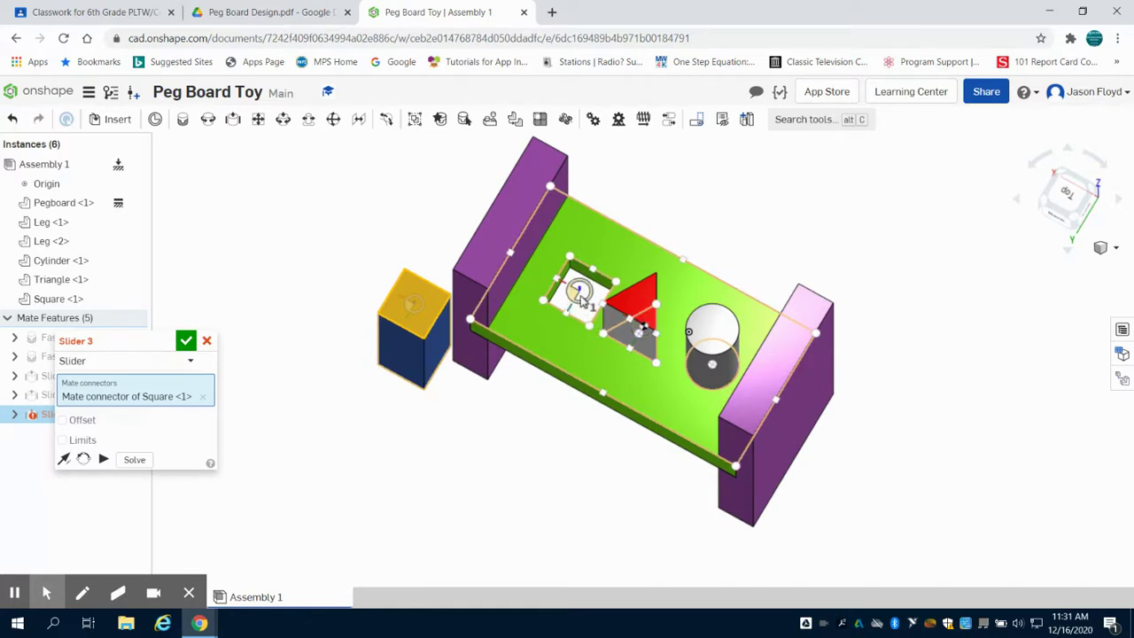
pyautogui.click(580, 298)
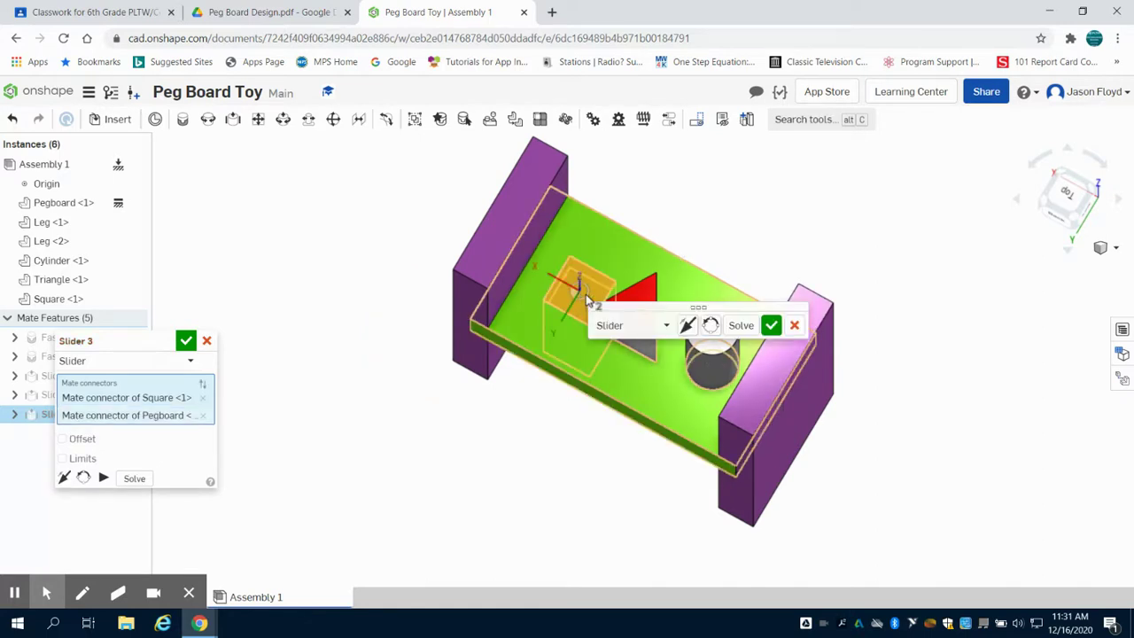
pyautogui.click(771, 326)
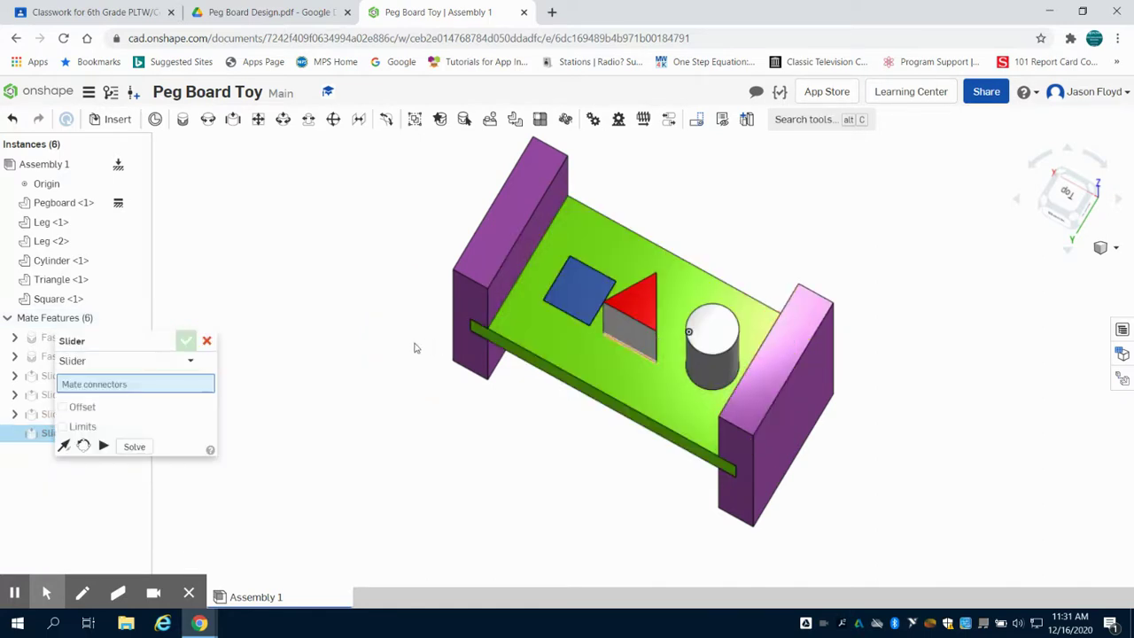
pyautogui.click(206, 341)
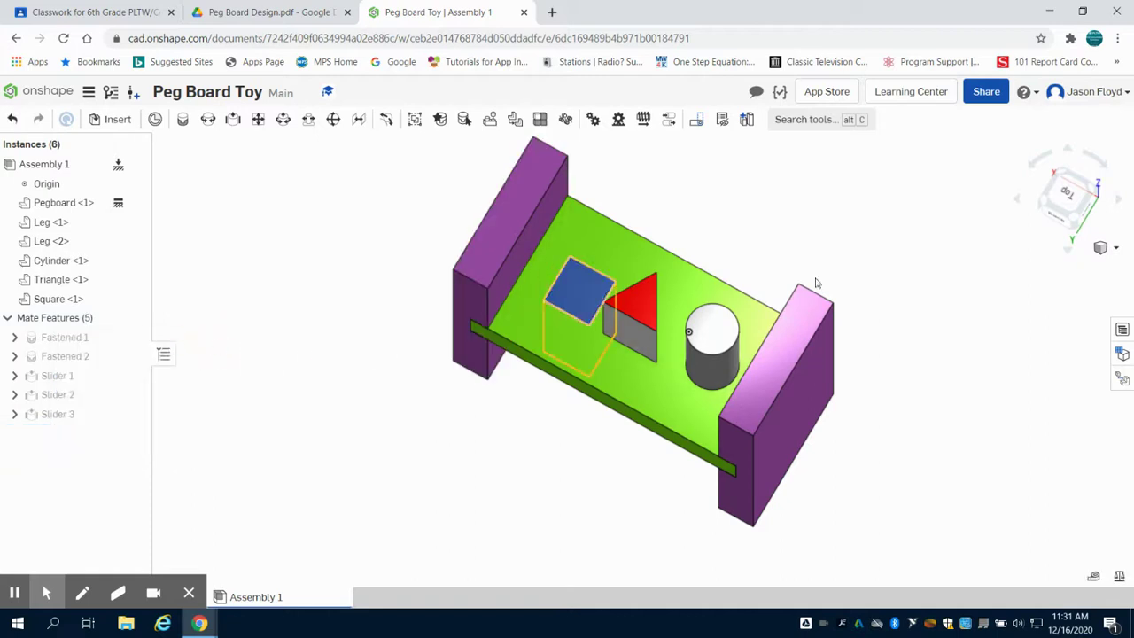
# Step: From the Back view, slide the square peg up through the pegboard beside the other pegs
pyautogui.click(1075, 222)
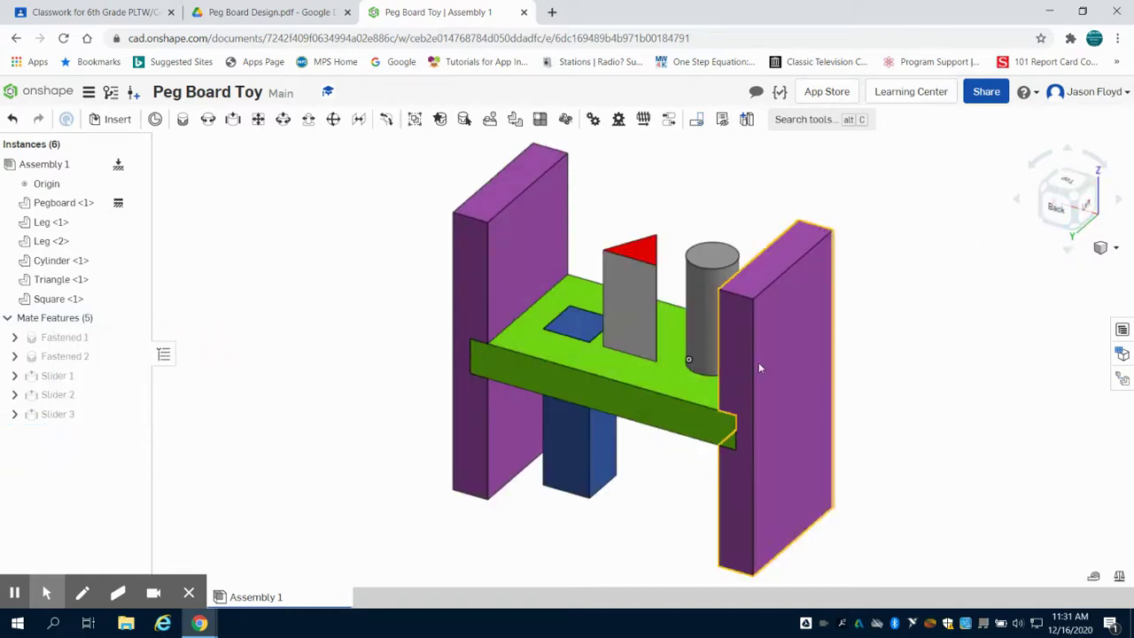
pyautogui.click(588, 366)
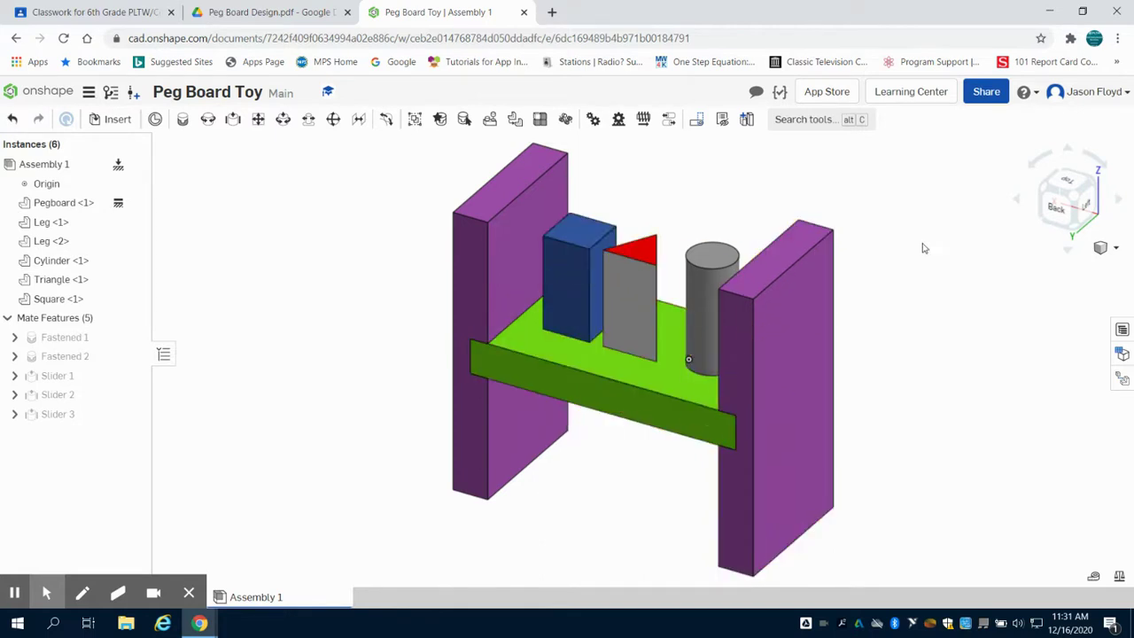
pyautogui.moveTo(925, 254); pyautogui.dragTo(897, 263, button='right')
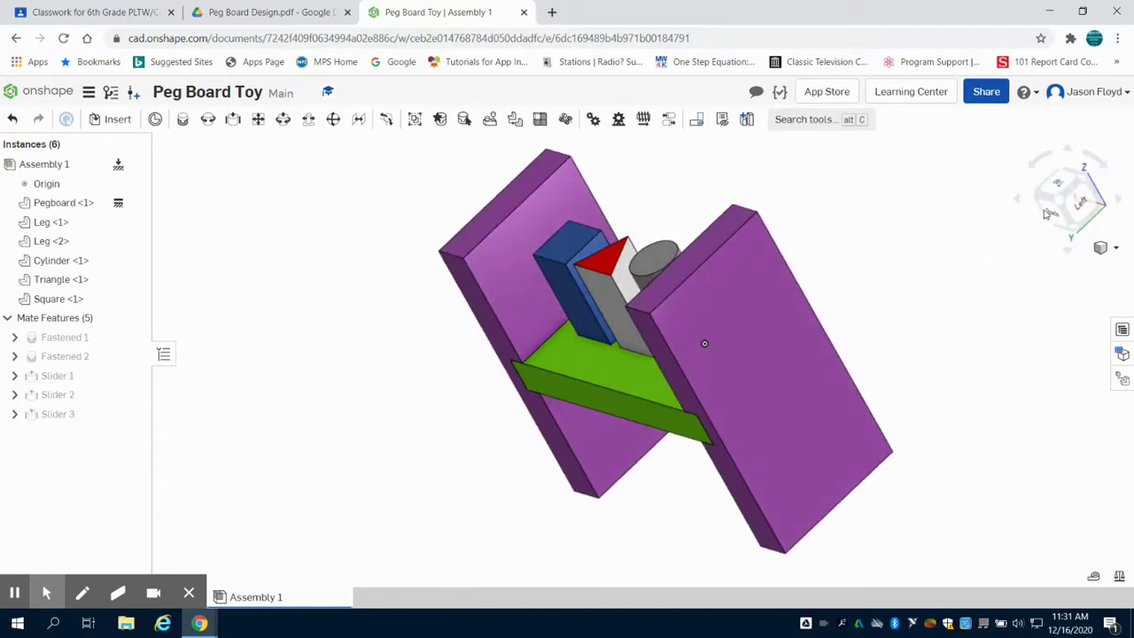
pyautogui.hotkey('shift', '7')
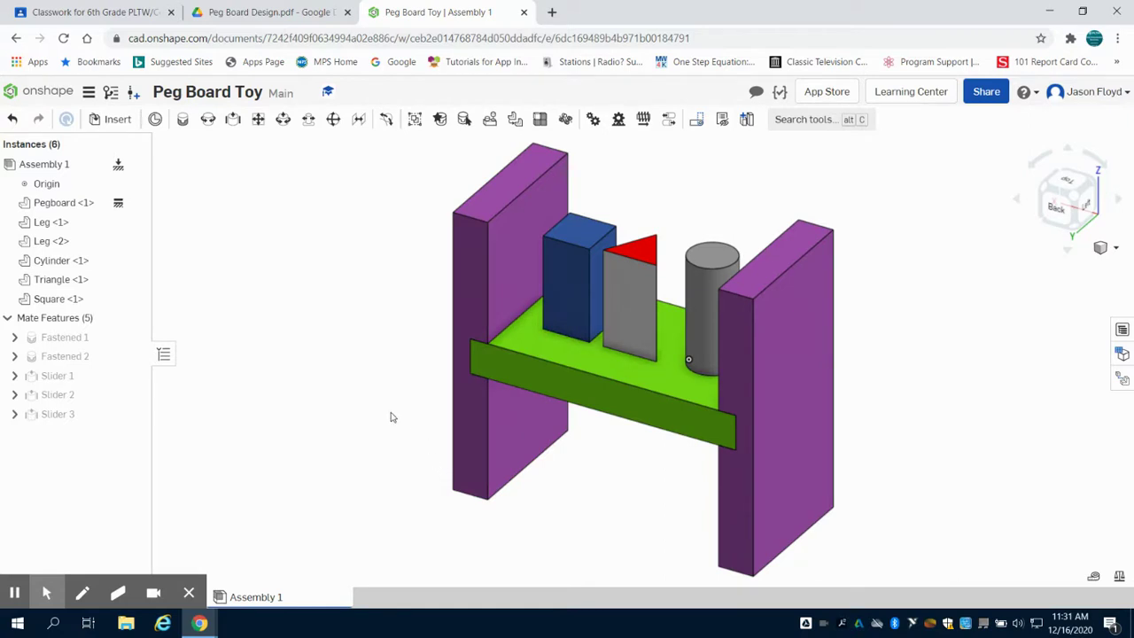
pyautogui.click(118, 120)
# Step: Insert a Mallet Head to the right of the pegboard
pyautogui.scroll(-1, 260, 359)
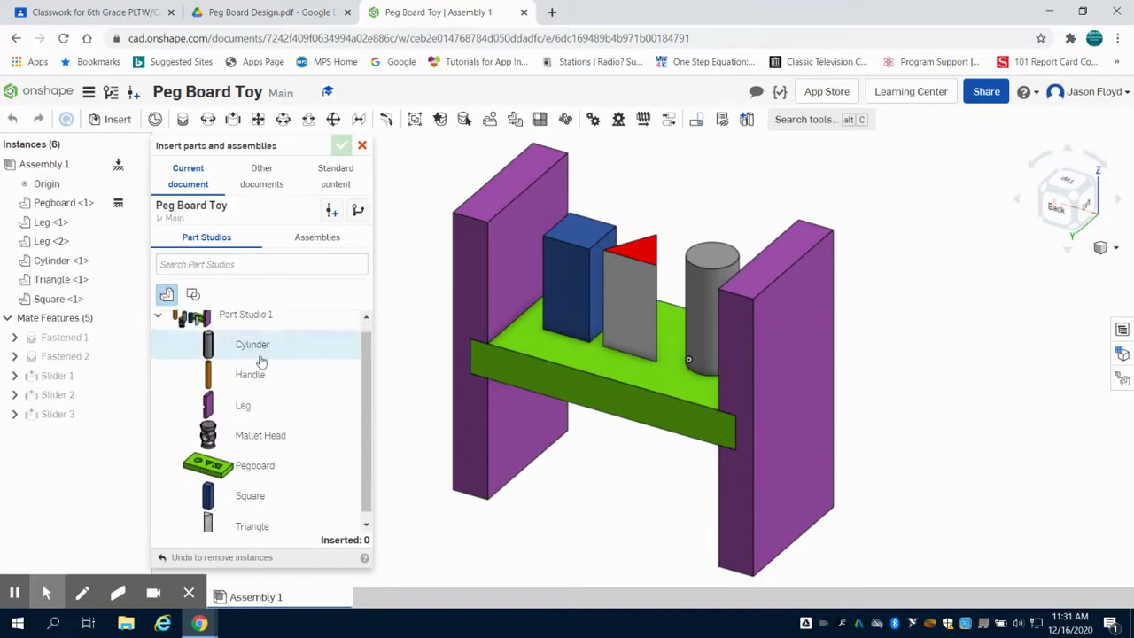
pyautogui.click(273, 425)
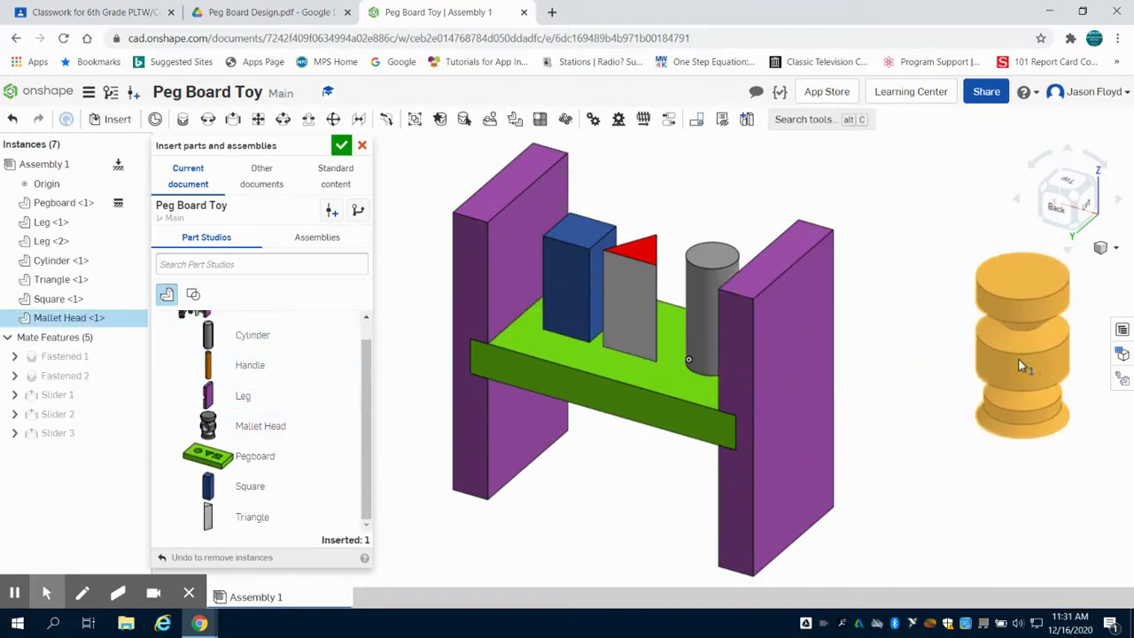
pyautogui.click(1023, 362)
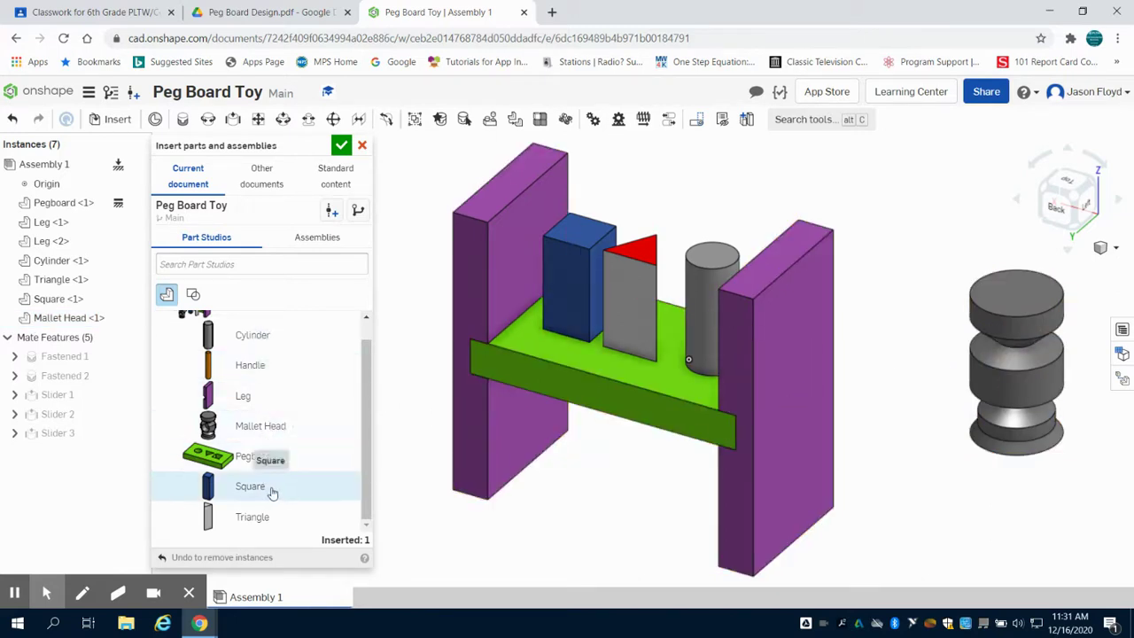
# Step: Insert a Handle and position it beside the mallet head
pyautogui.scroll(1, 274, 494)
pyautogui.scroll(-1, 276, 494)
pyautogui.scroll(1, 277, 487)
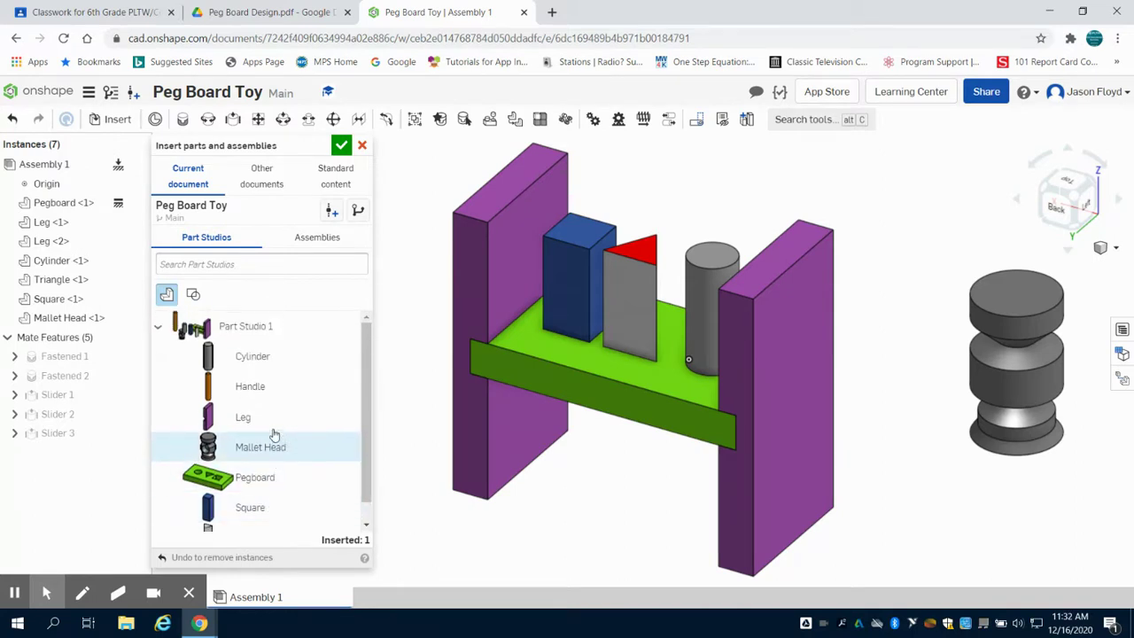
pyautogui.click(271, 387)
pyautogui.click(732, 331)
pyautogui.moveTo(732, 330); pyautogui.dragTo(934, 257)
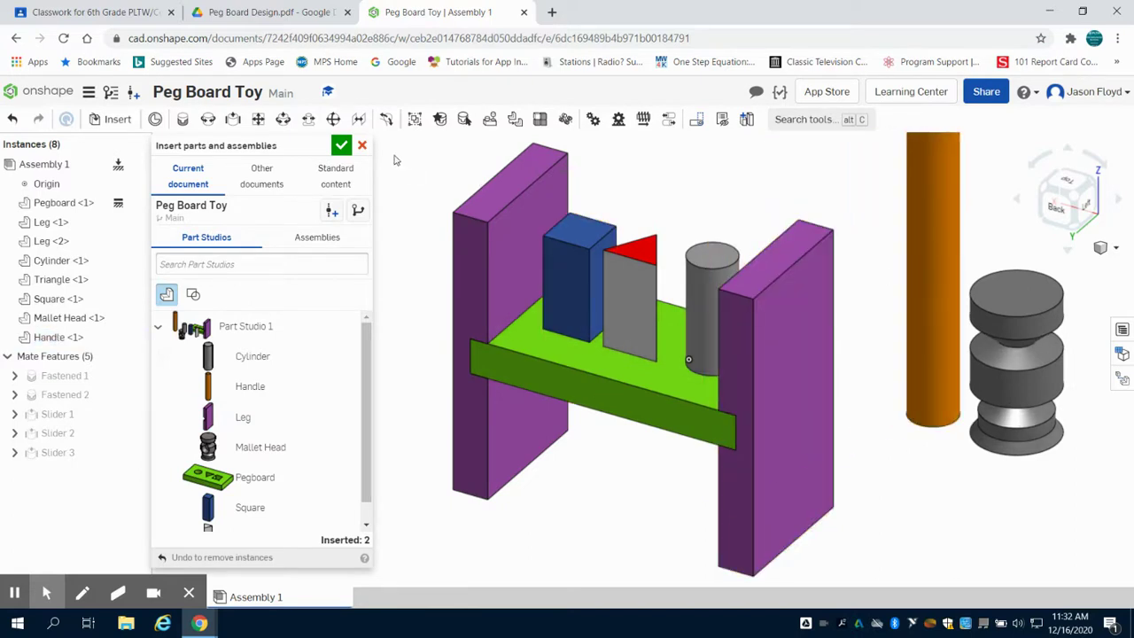
pyautogui.click(342, 146)
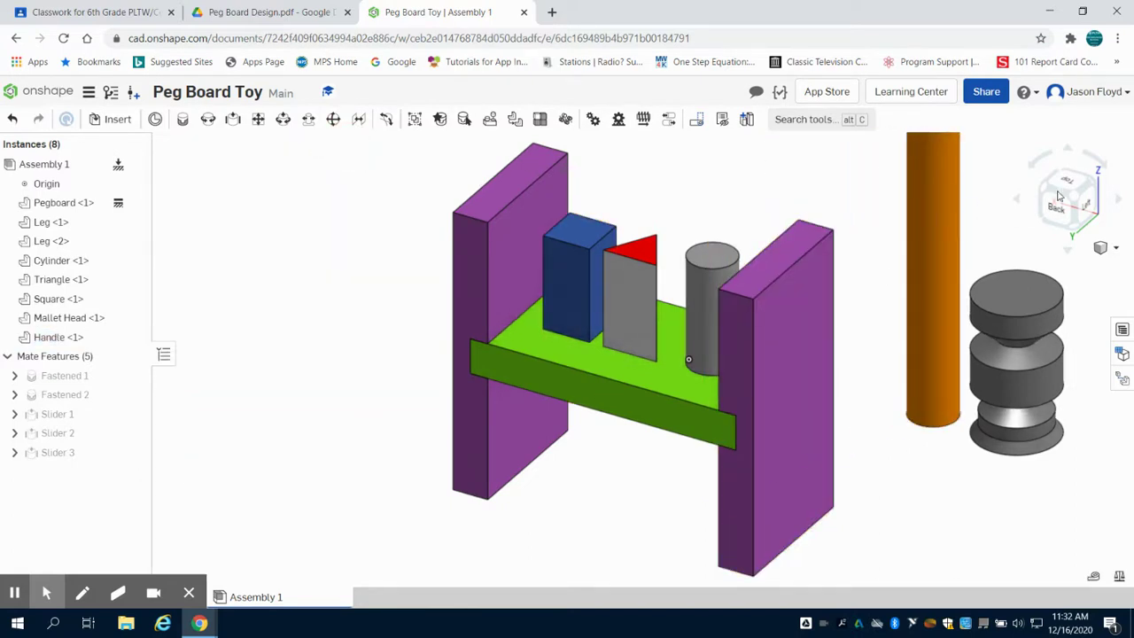
# Step: Orbit the assembly to view the handle and mallet head from underneath
pyautogui.click(1084, 195)
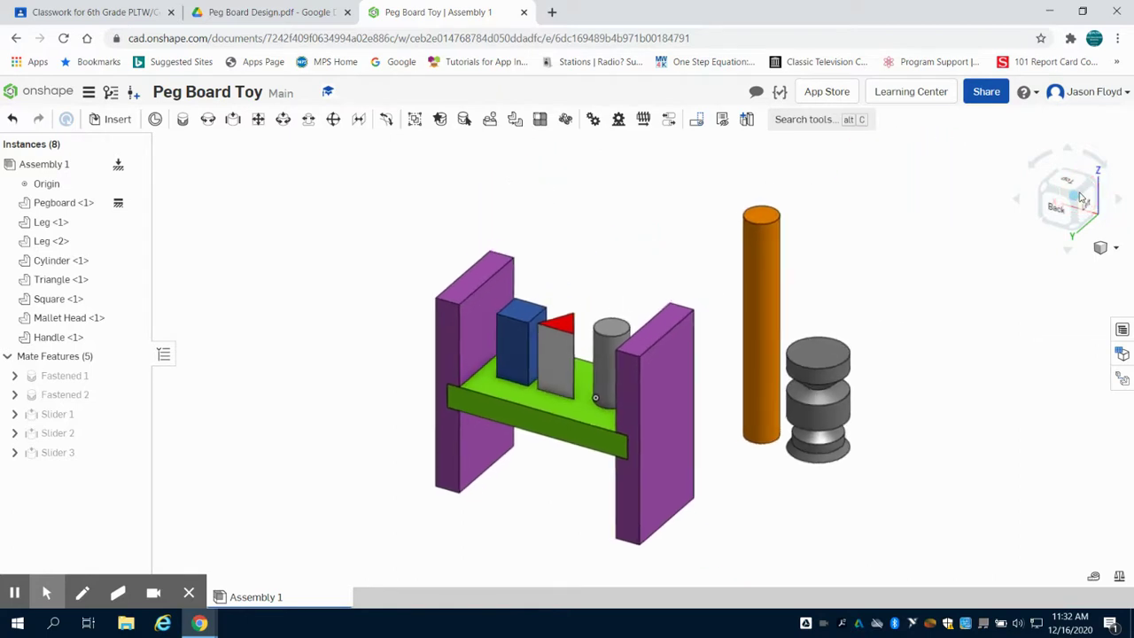
pyautogui.moveTo(957, 243); pyautogui.dragTo(873, 289, button='right')
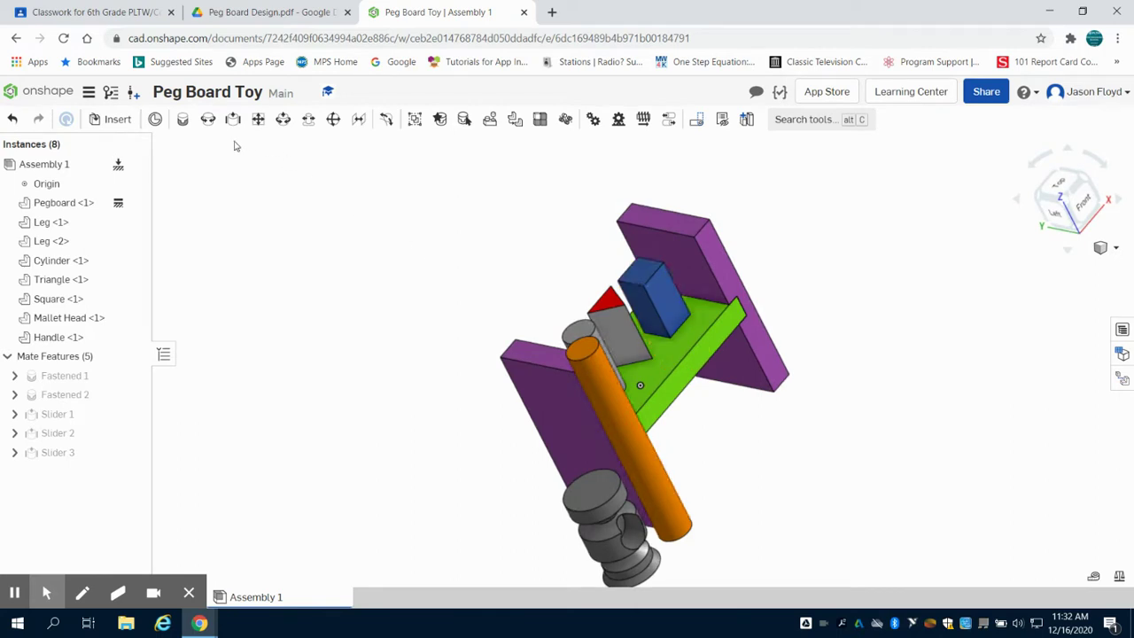
pyautogui.click(184, 120)
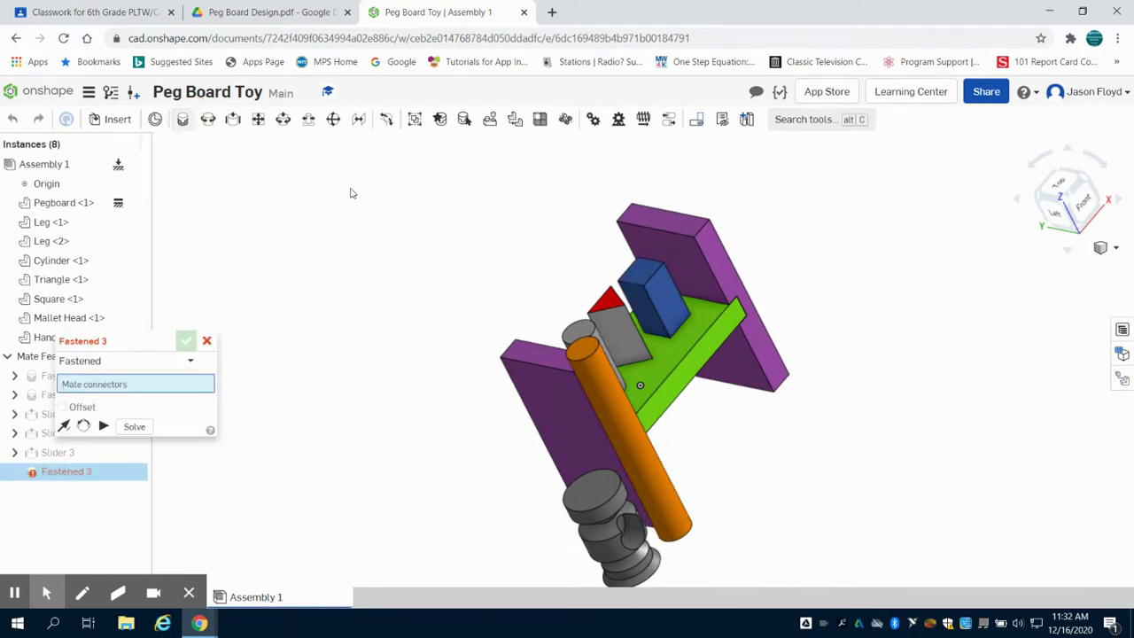
# Step: Pick the handle-end connector and the mallet head's hole connector for the fastened mate
pyautogui.scroll(3, 585, 346)
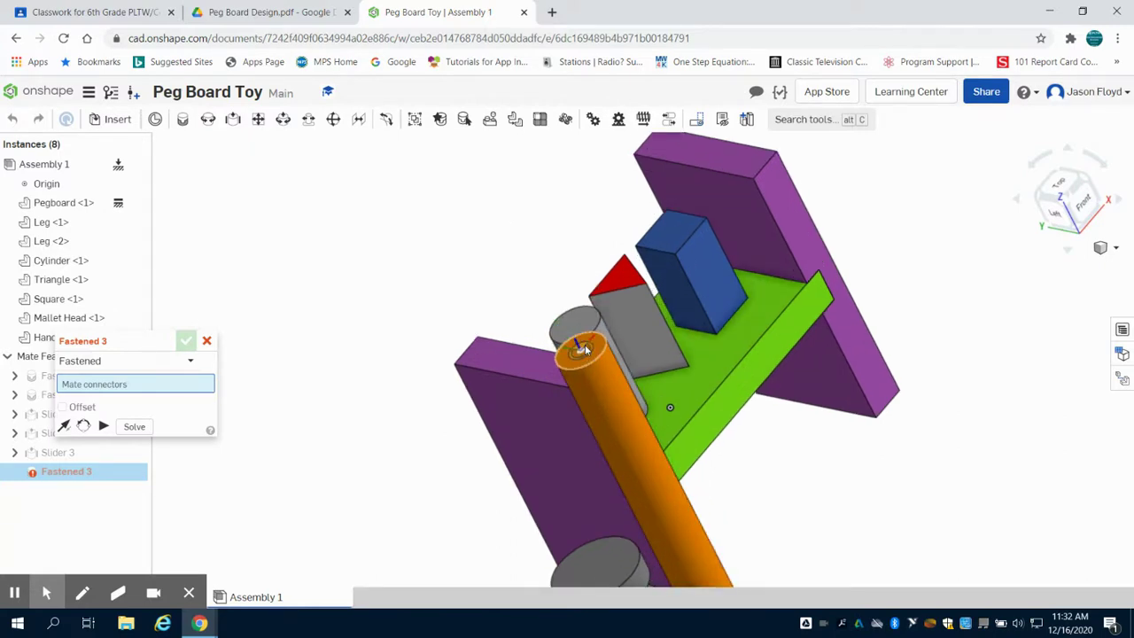
pyautogui.click(585, 350)
pyautogui.scroll(-3, 588, 362)
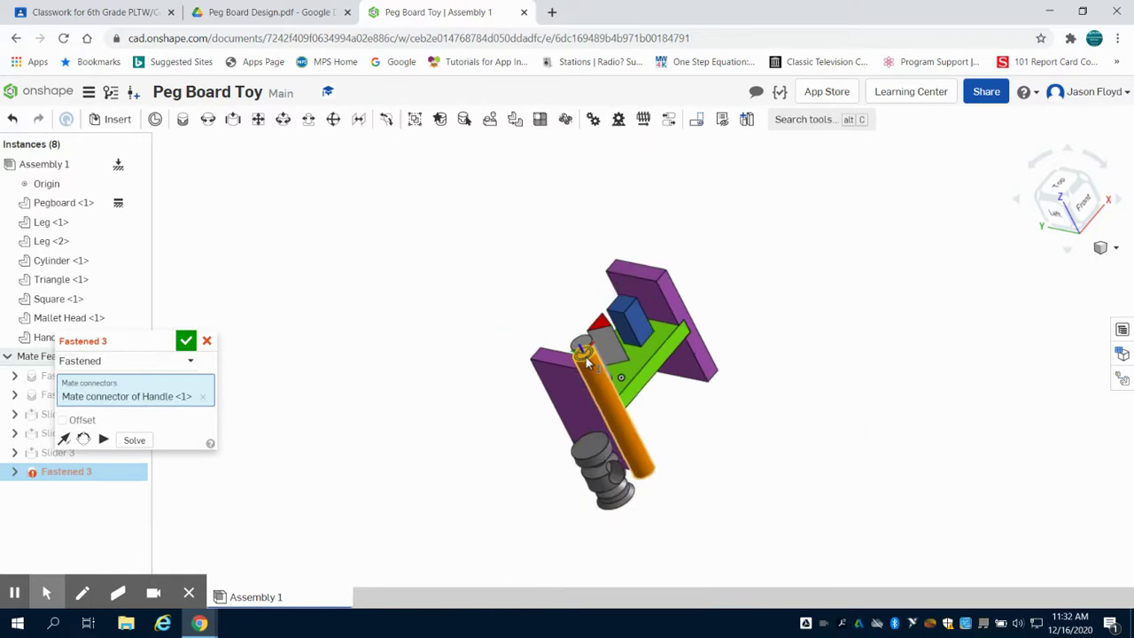
pyautogui.moveTo(709, 455); pyautogui.dragTo(631, 467, button='right')
pyautogui.scroll(5, 569, 464)
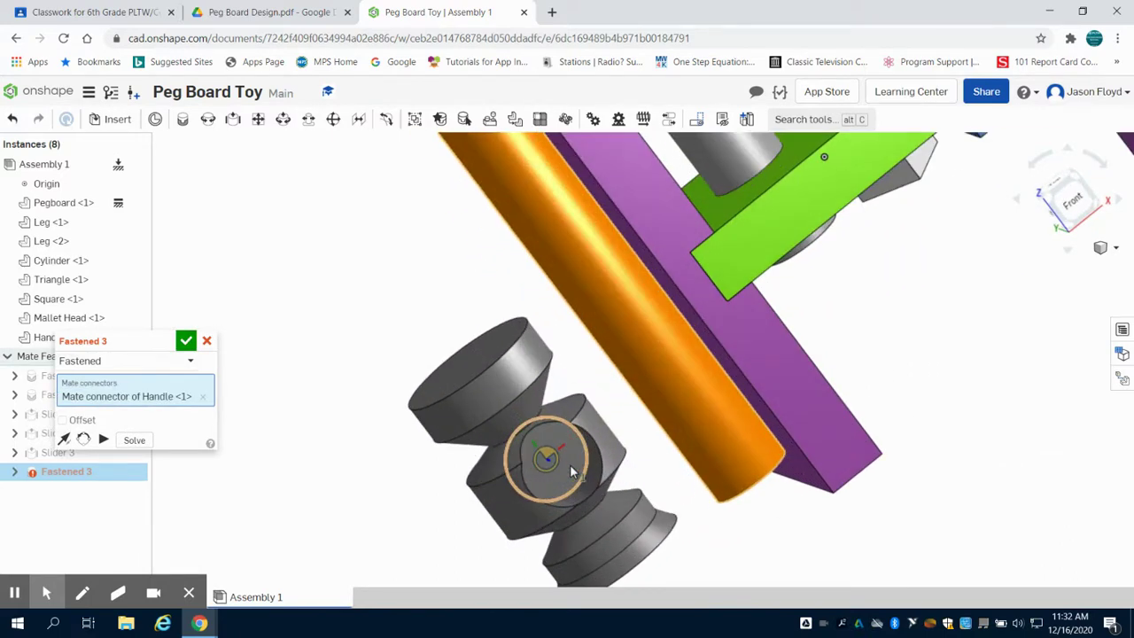
pyautogui.scroll(3, 550, 478)
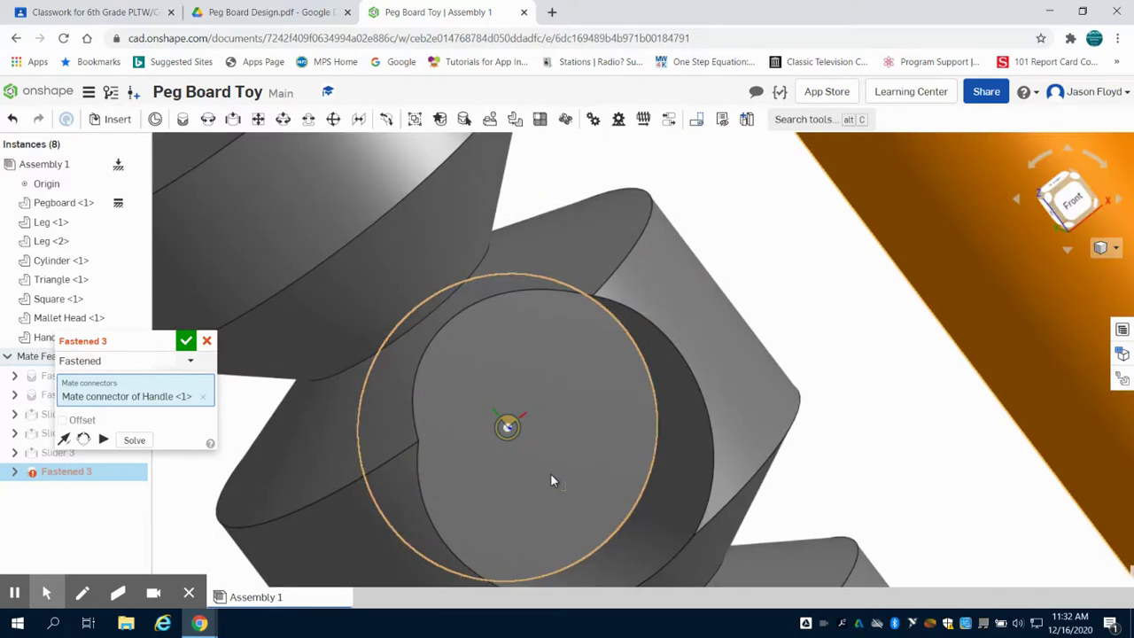
pyautogui.scroll(-3, 551, 474)
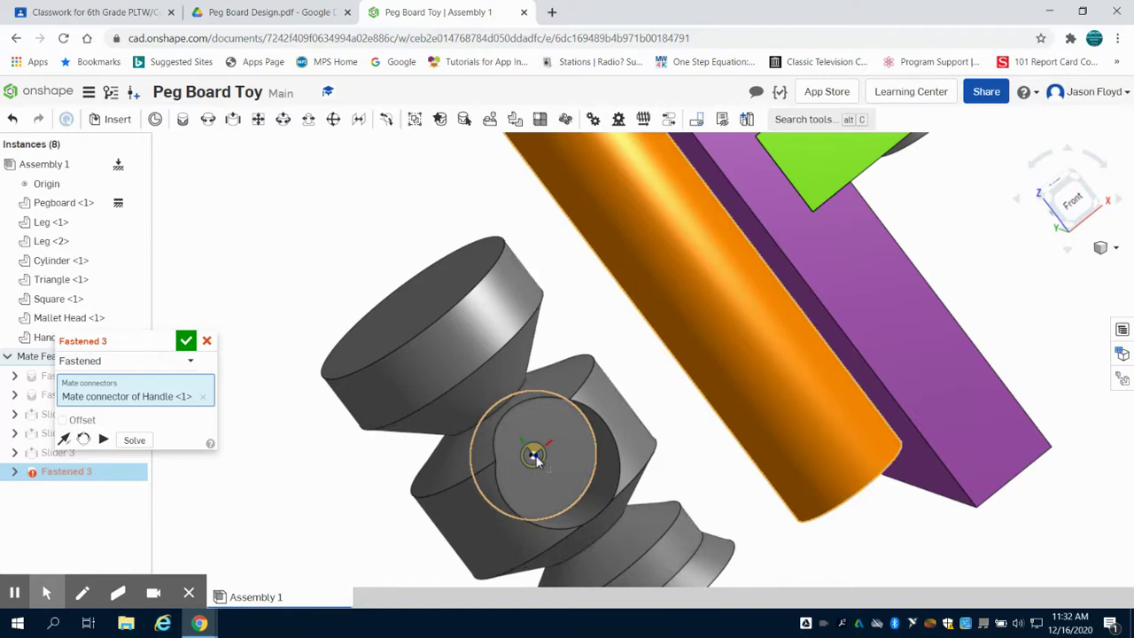
pyautogui.click(535, 457)
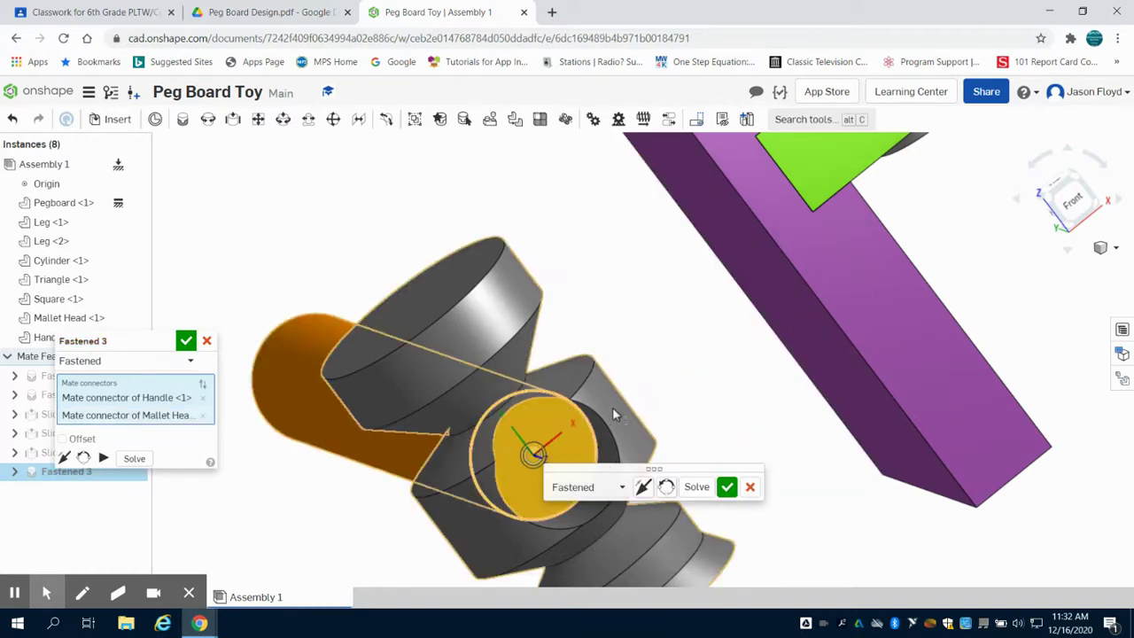
# Step: Flip the primary axis, commit Fastened 3, and discard the extra Fastened 4 mate
pyautogui.moveTo(611, 409); pyautogui.dragTo(578, 455, button='right')
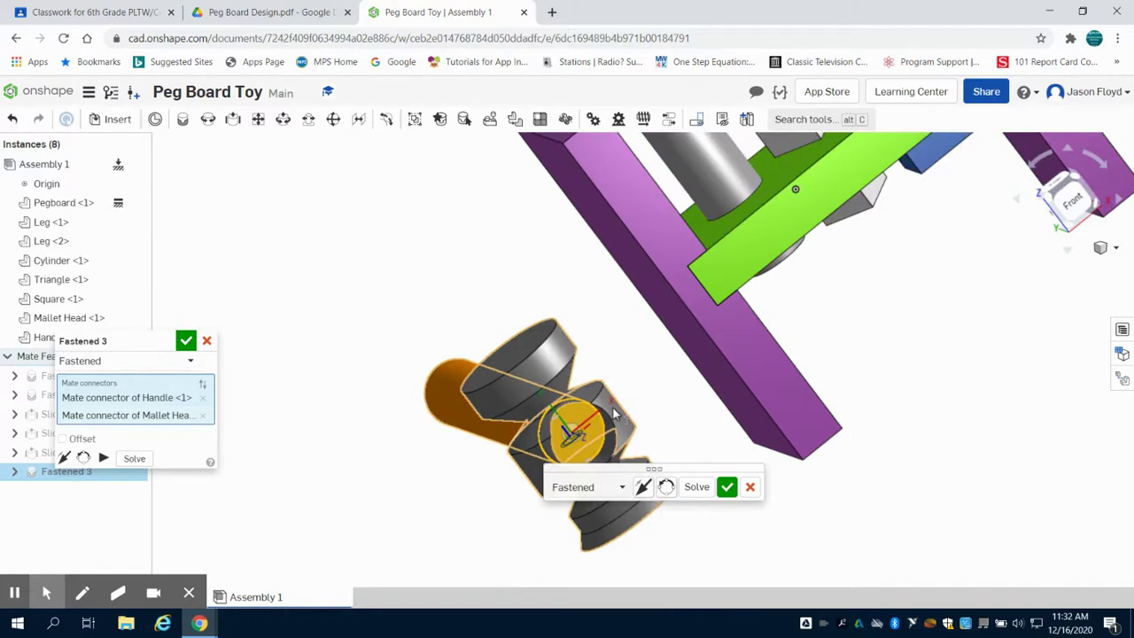
pyautogui.click(643, 487)
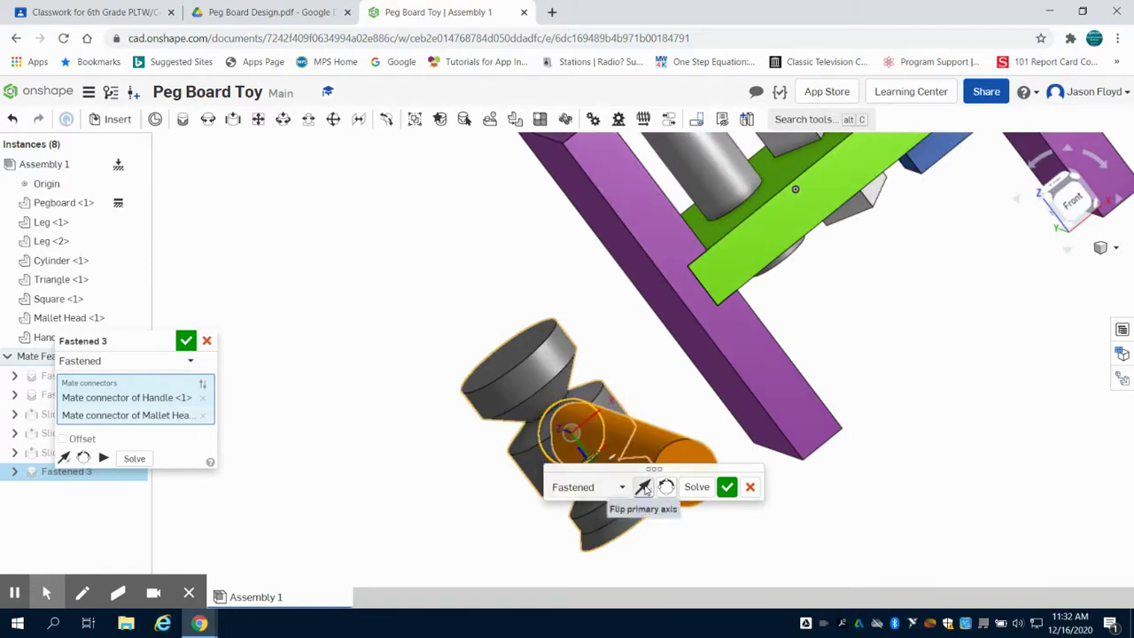
pyautogui.click(726, 487)
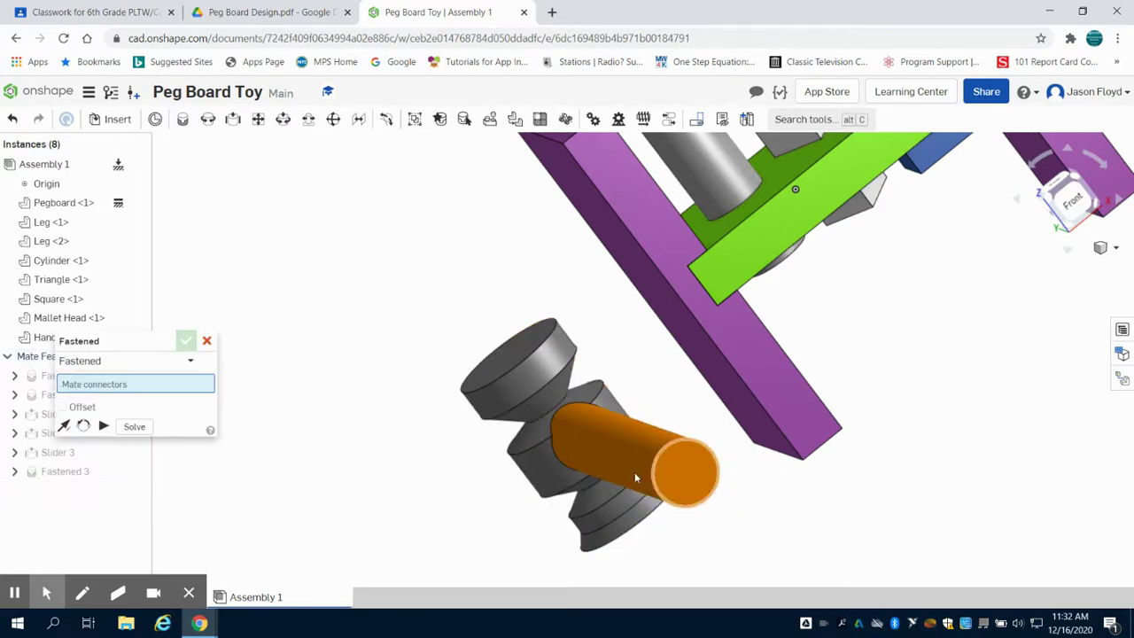
pyautogui.click(1066, 190)
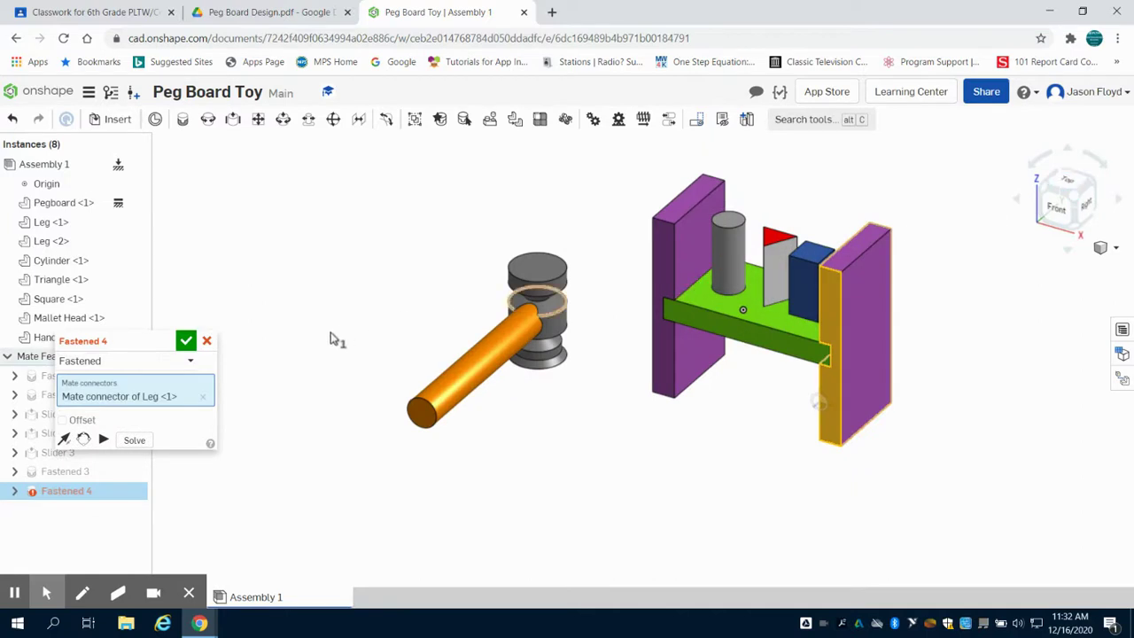
pyautogui.click(207, 341)
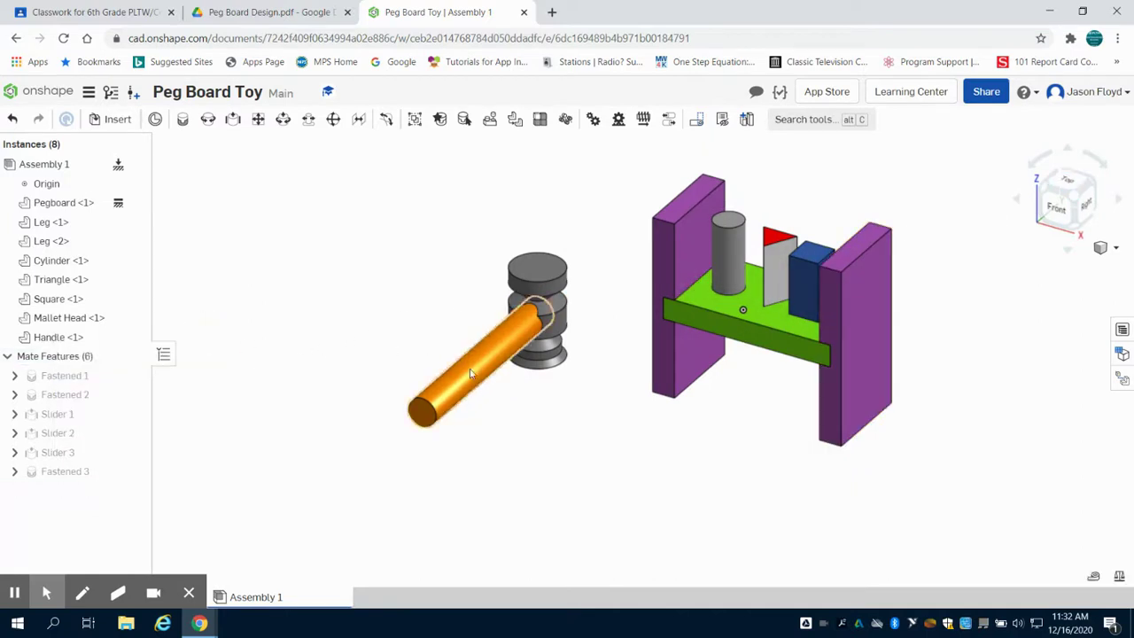
pyautogui.moveTo(470, 368); pyautogui.dragTo(391, 489)
# Step: Move the mallet to the pegboard's upper left and slide the cylinder peg down onto the board
pyautogui.moveTo(473, 496); pyautogui.dragTo(539, 252)
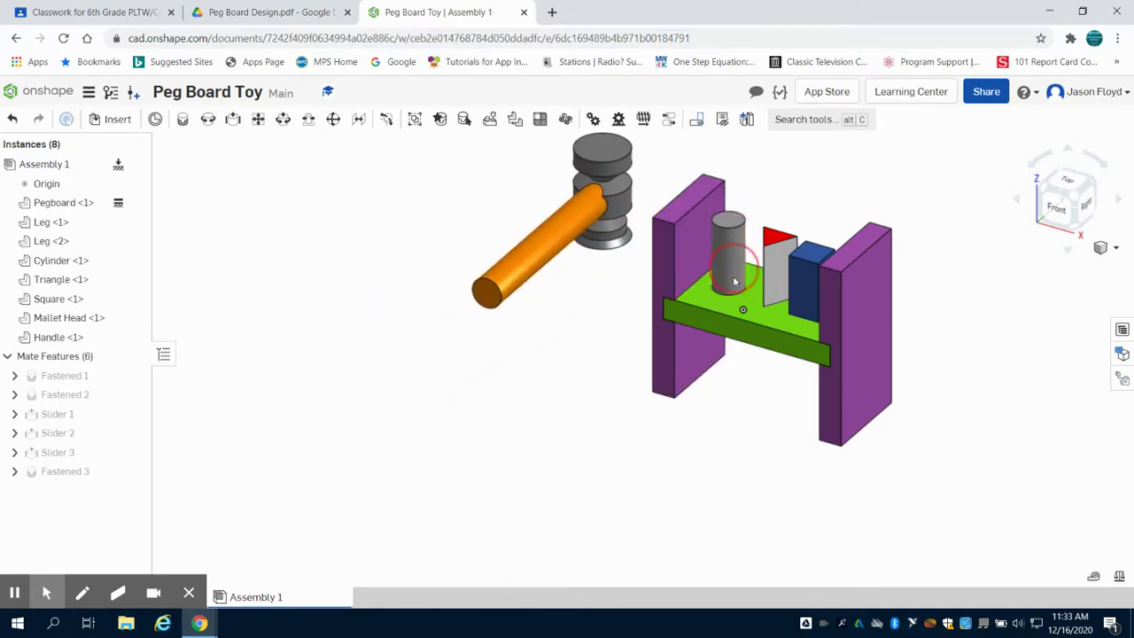
pyautogui.moveTo(733, 272); pyautogui.dragTo(735, 281)
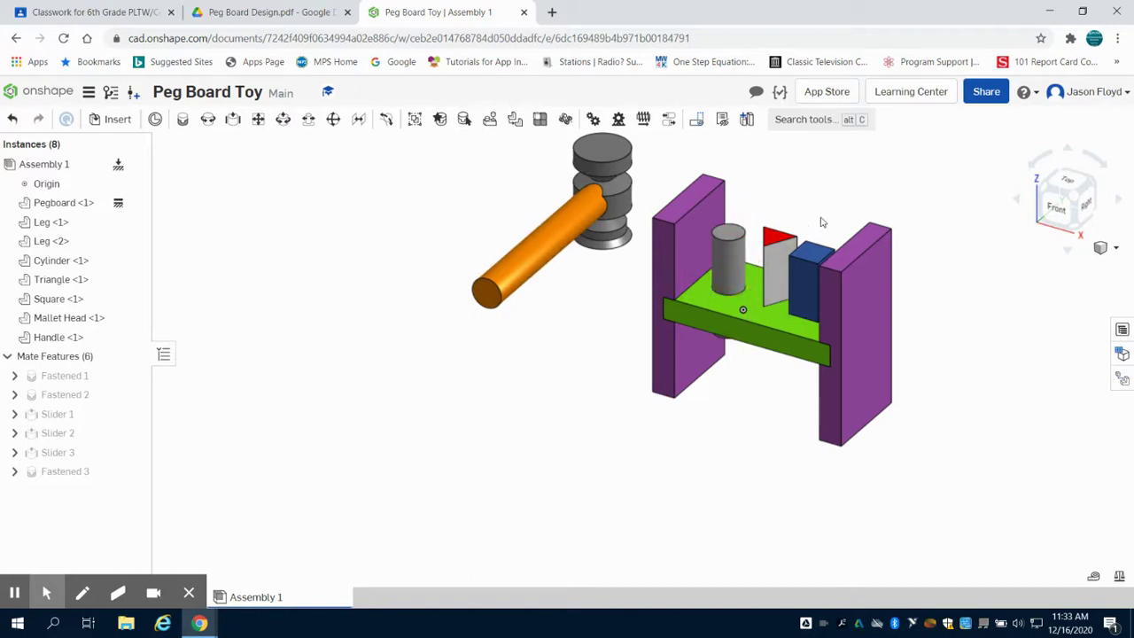